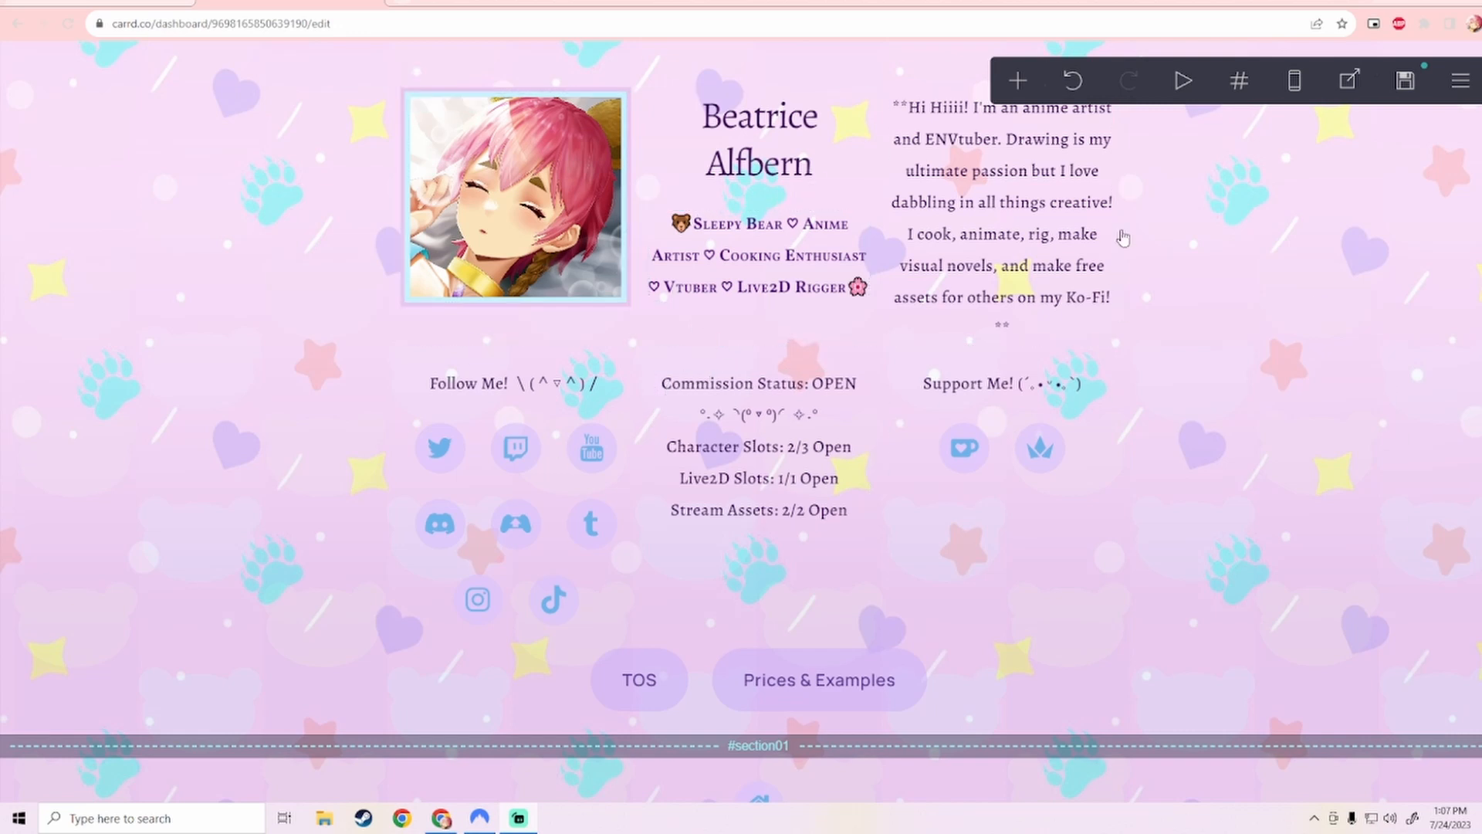
left_click(1021, 81)
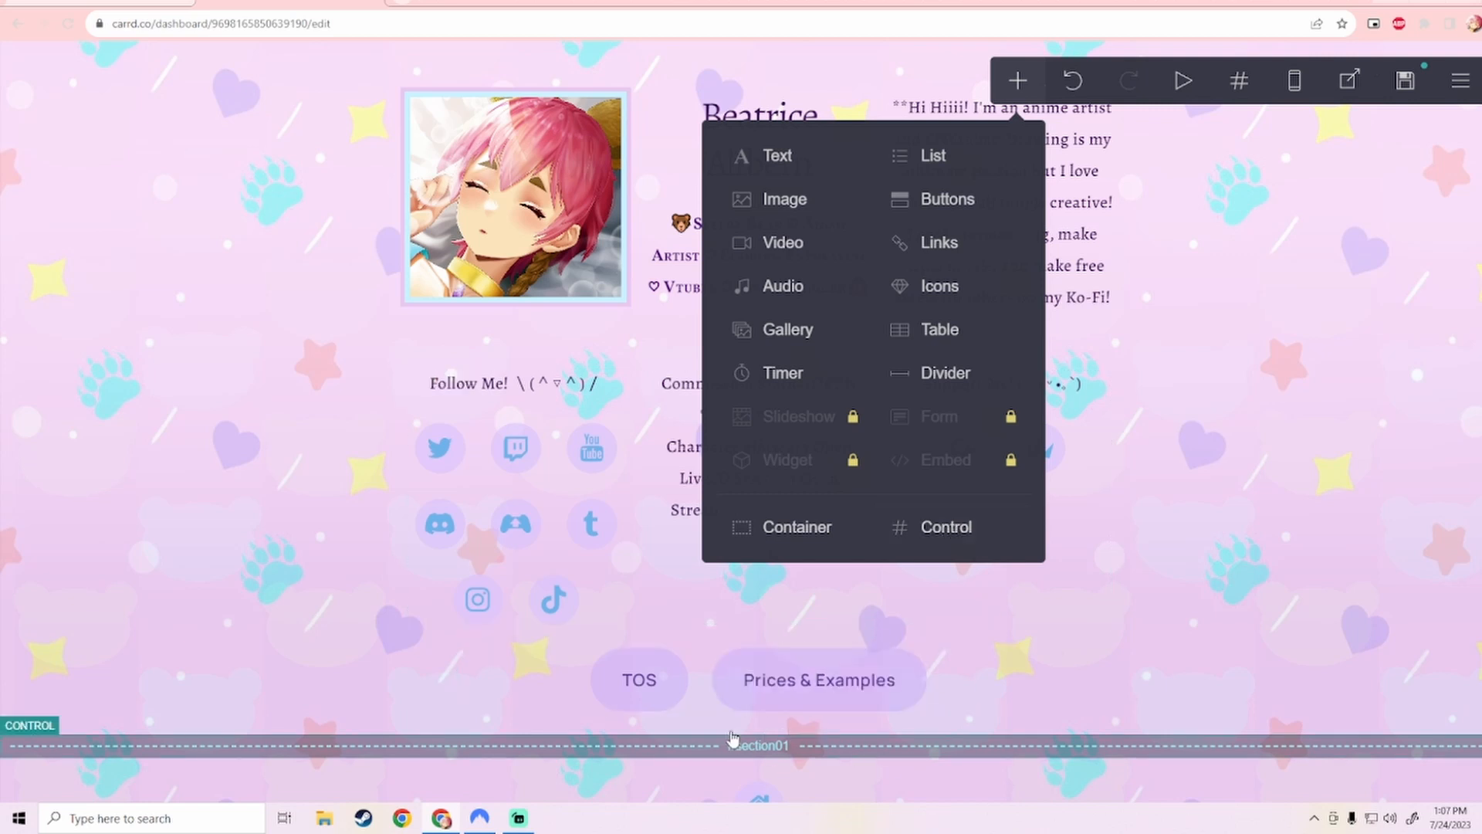
left_click(240, 486)
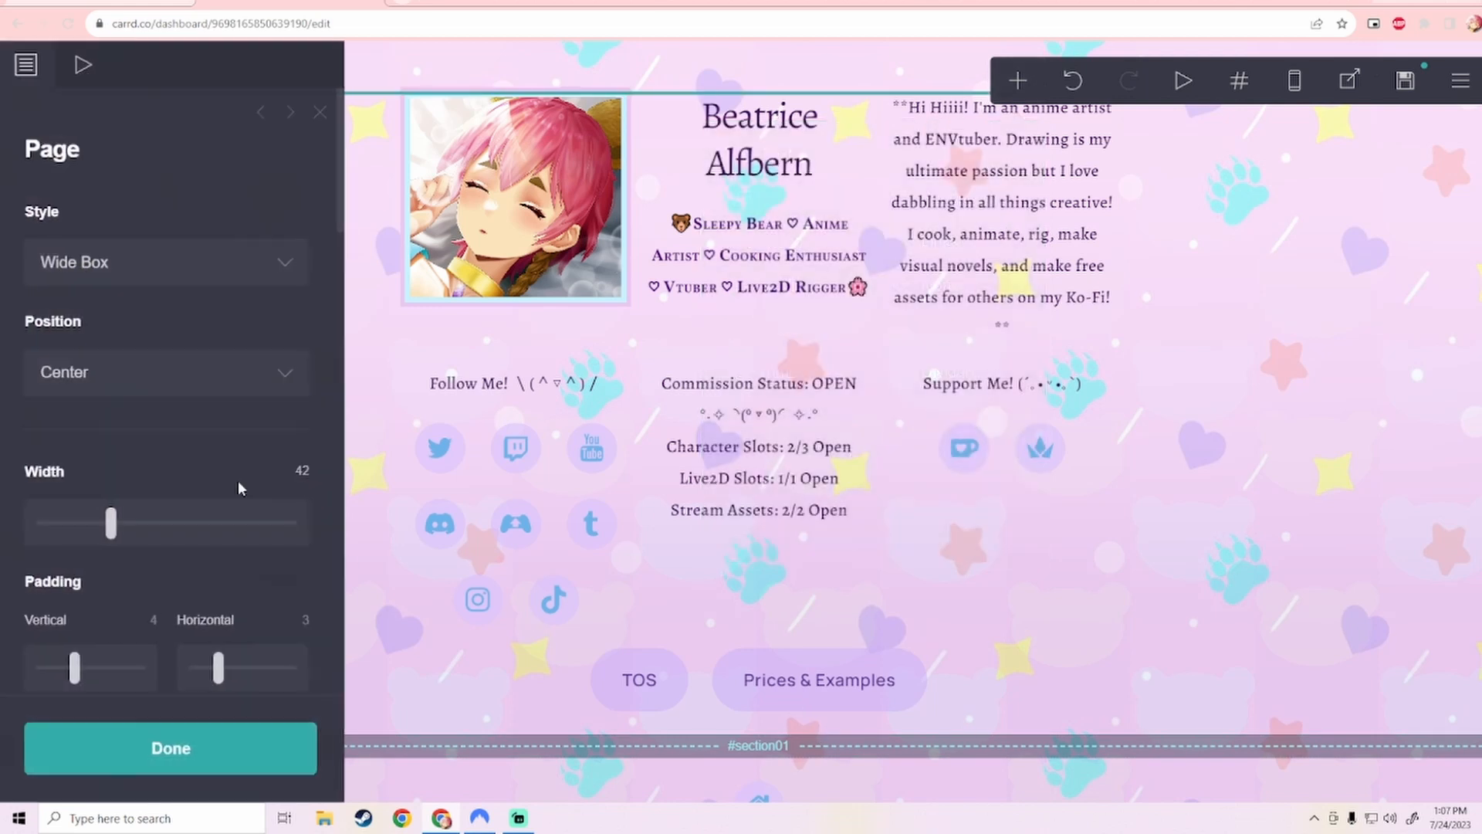
left_click(323, 118)
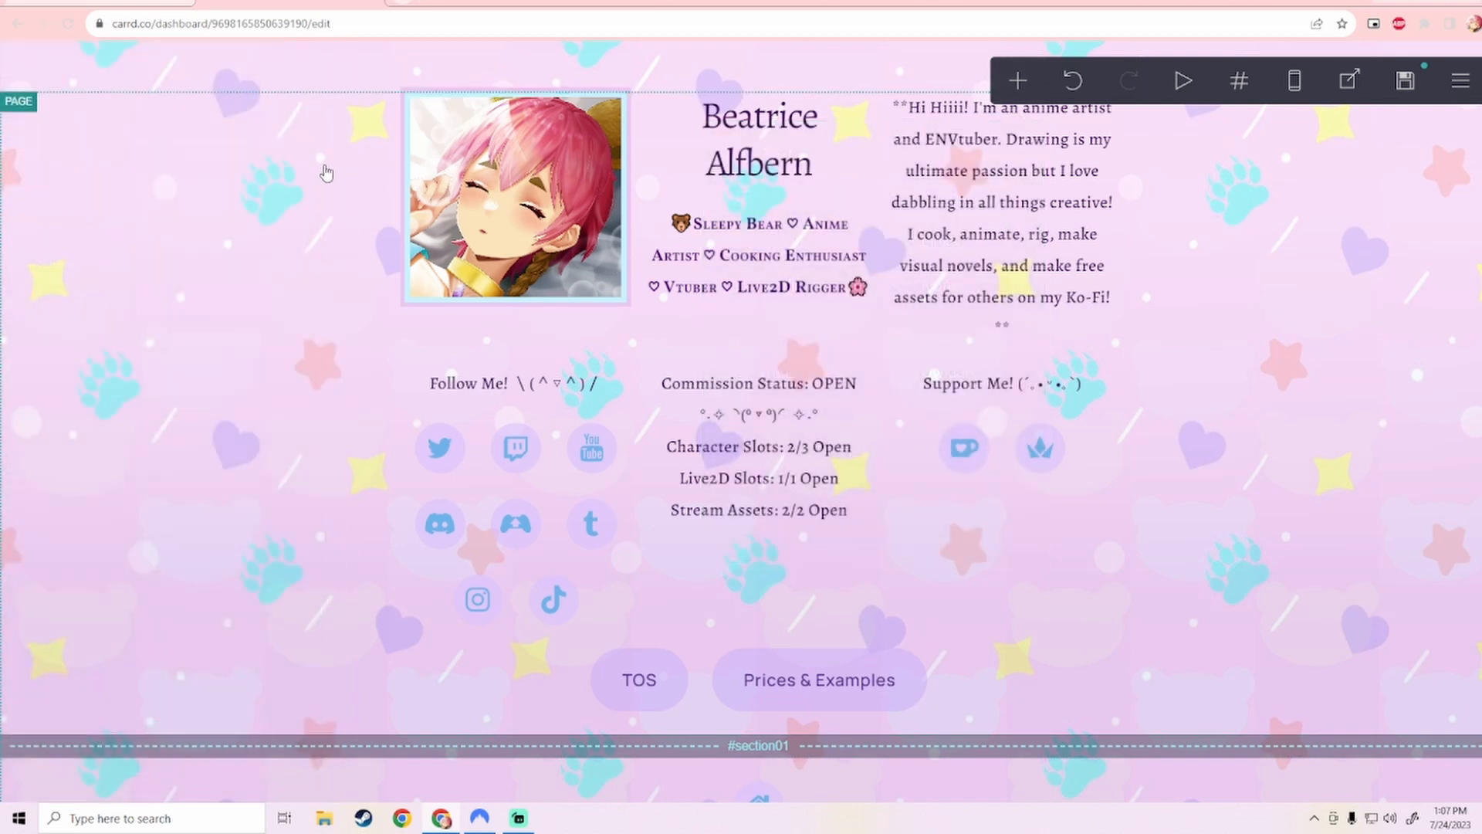
Step: Review the page from the home section through the Terms of Service to the Prices & Examples section
scroll(320, 223, "down", 2)
scroll(320, 220, "down", 20)
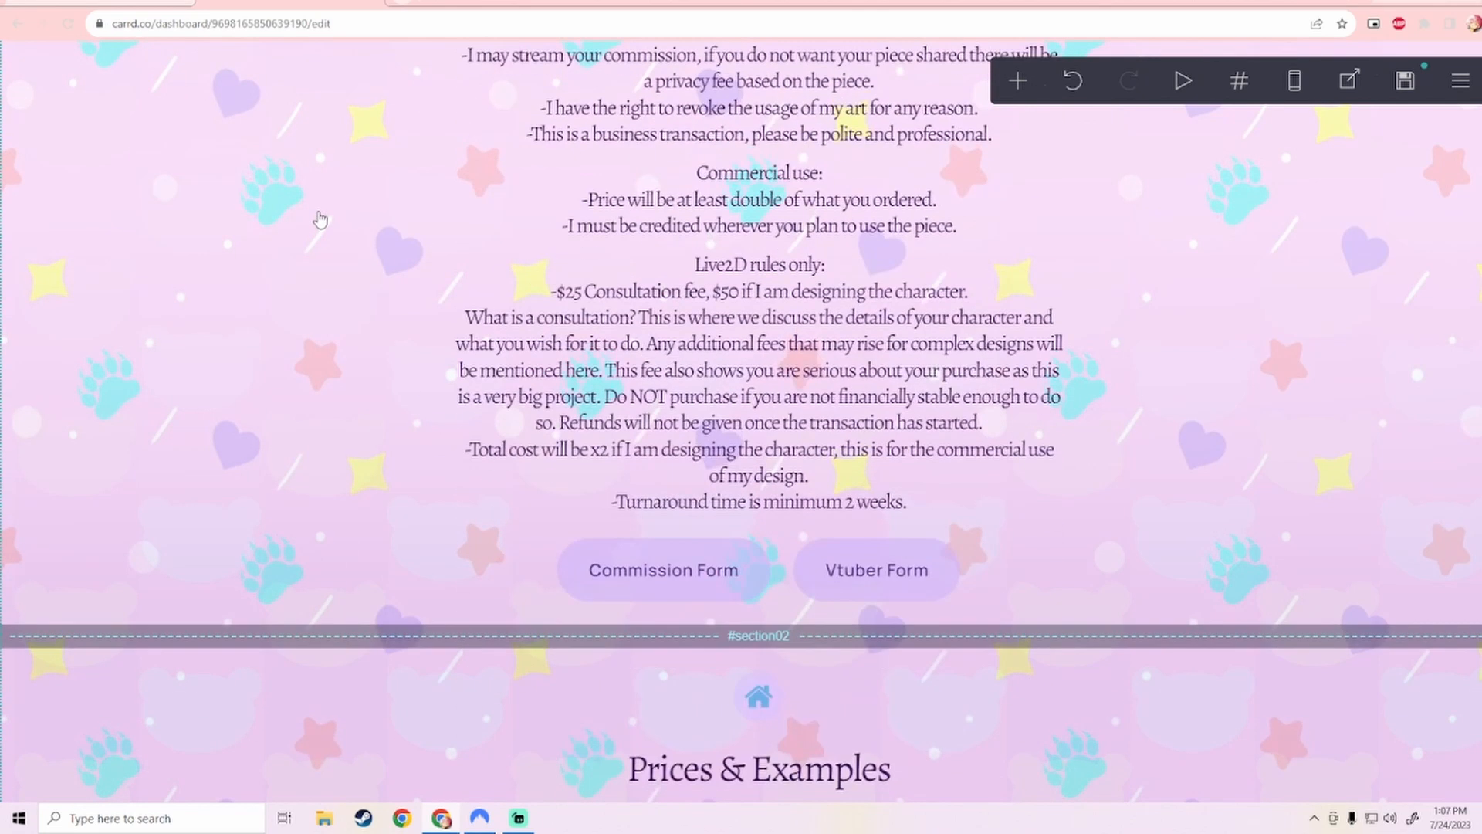
scroll(318, 208, "up", 8)
scroll(318, 206, "up", 18)
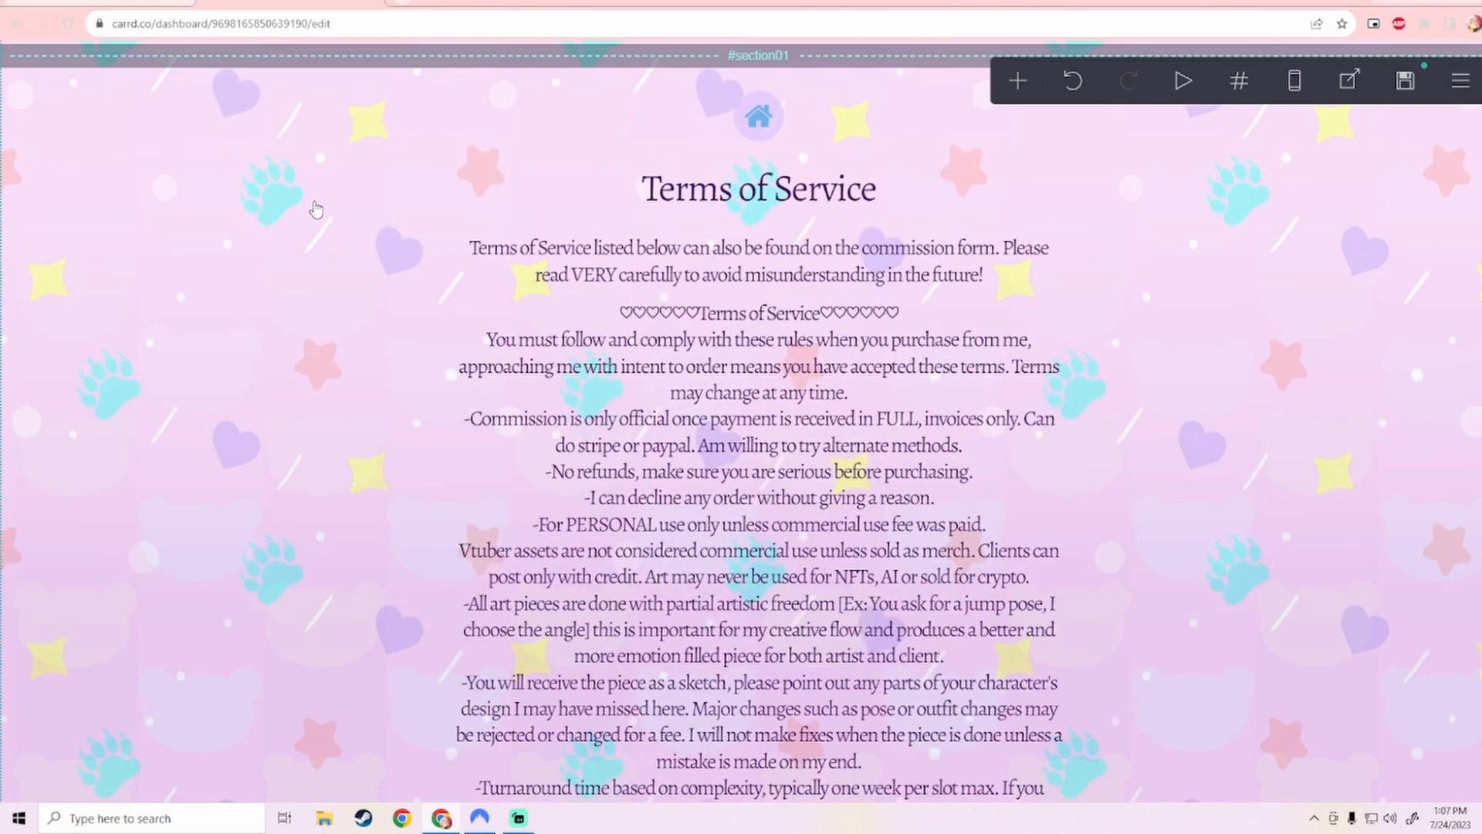
scroll(844, 463, "up", 4)
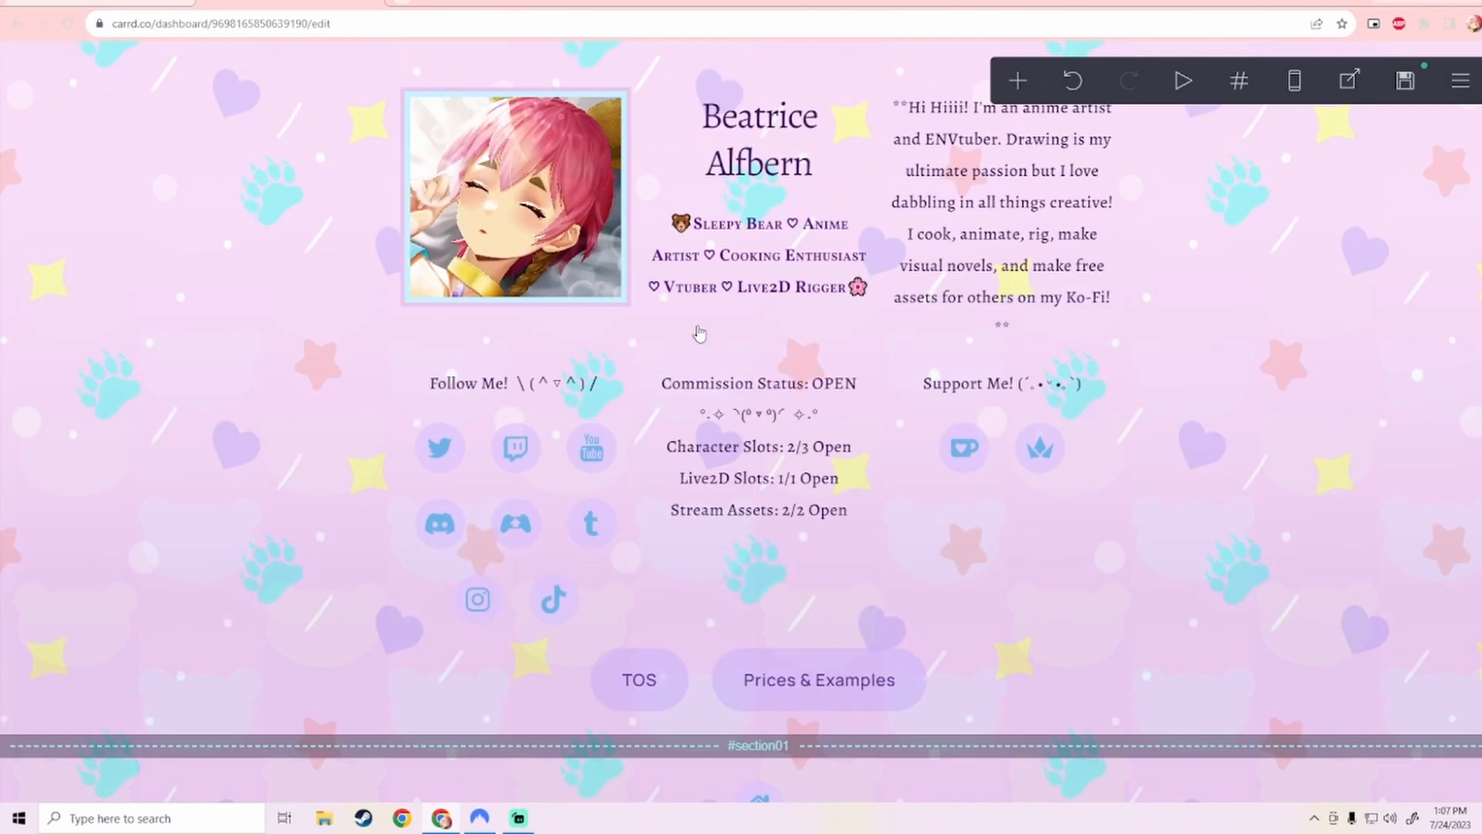
scroll(393, 533, "down", 5)
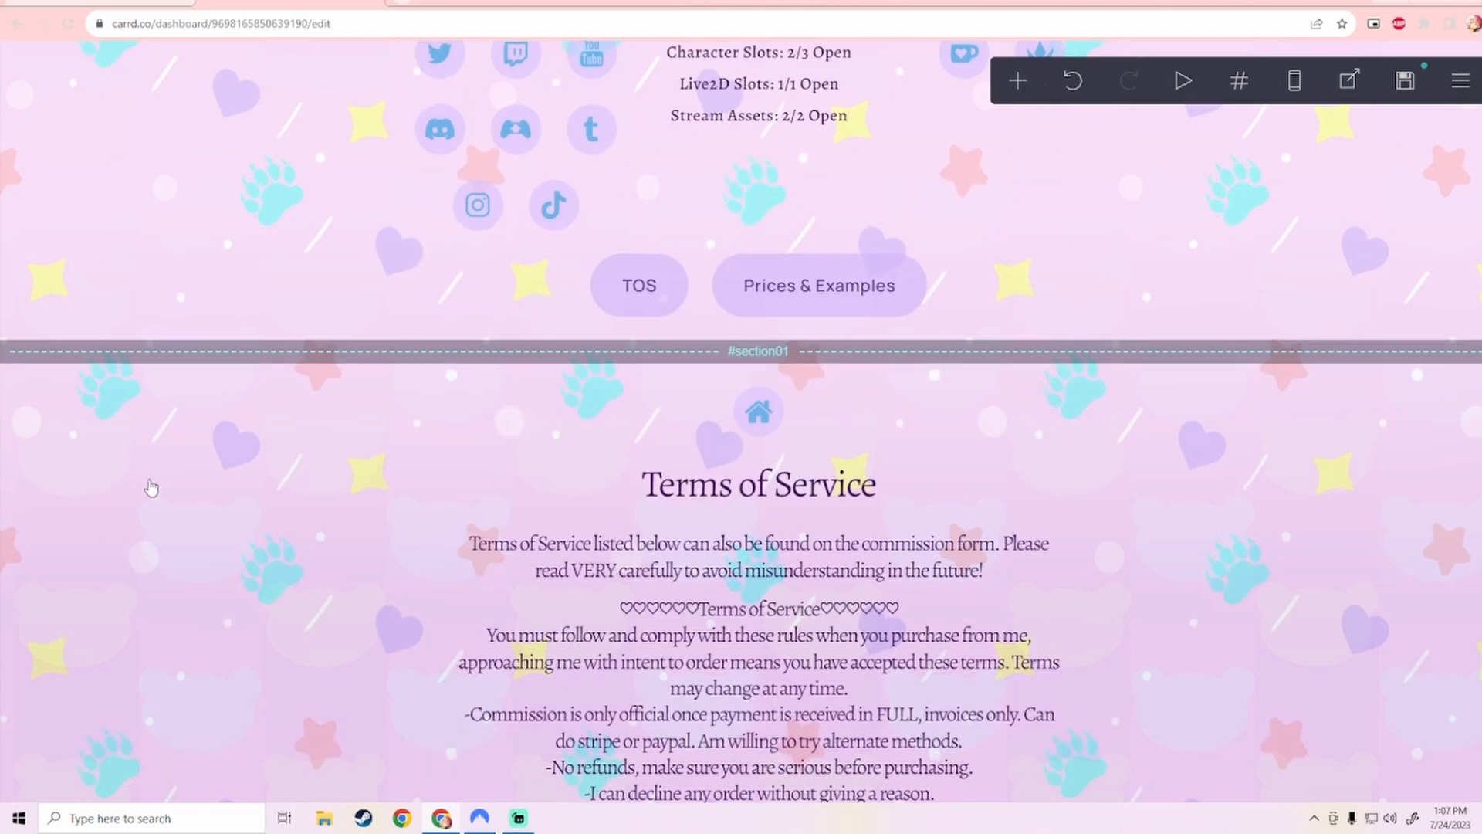
scroll(386, 523, "up", 5)
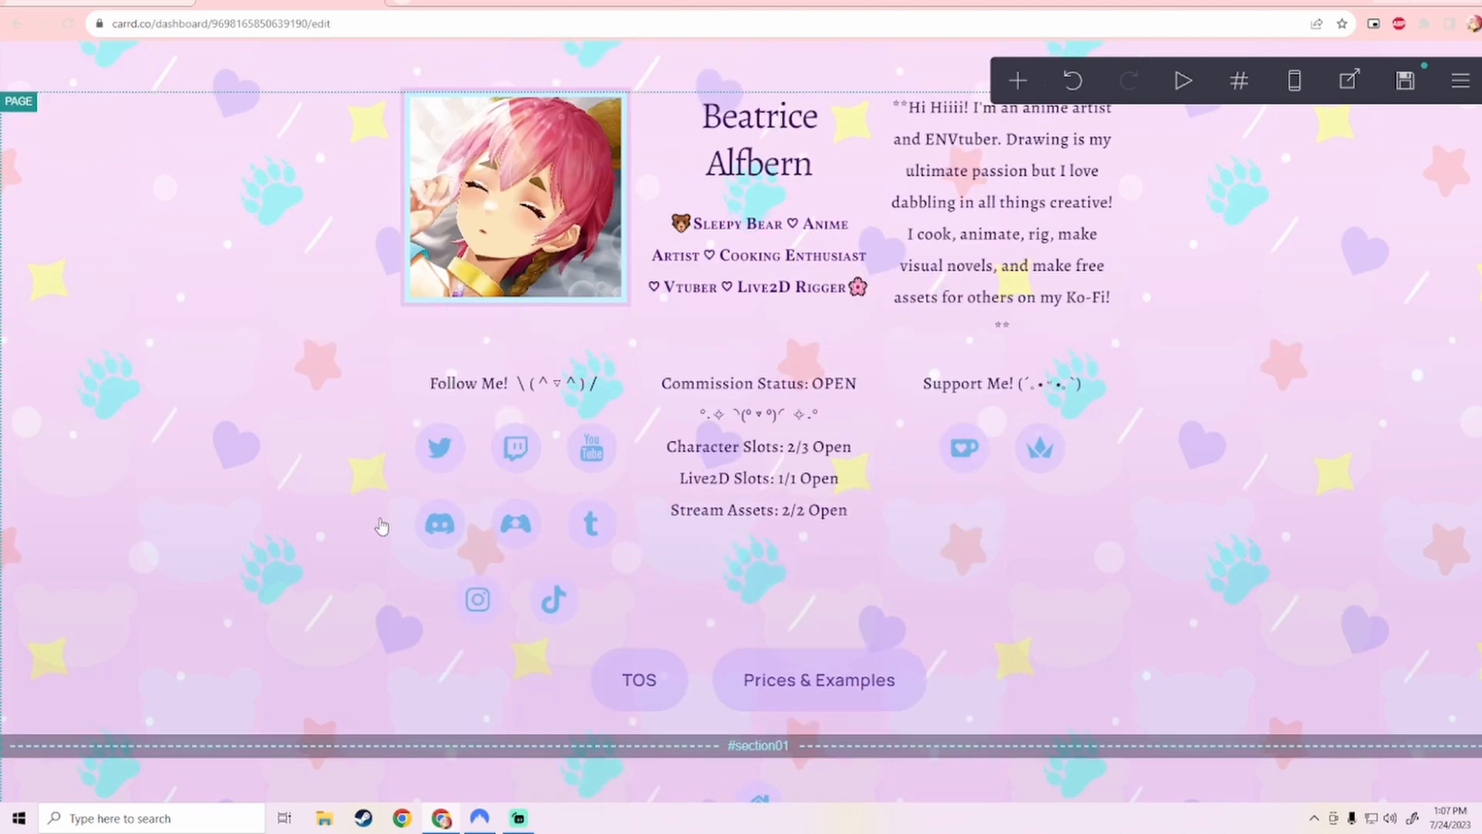
scroll(342, 422, "down", 9)
scroll(342, 421, "down", 15)
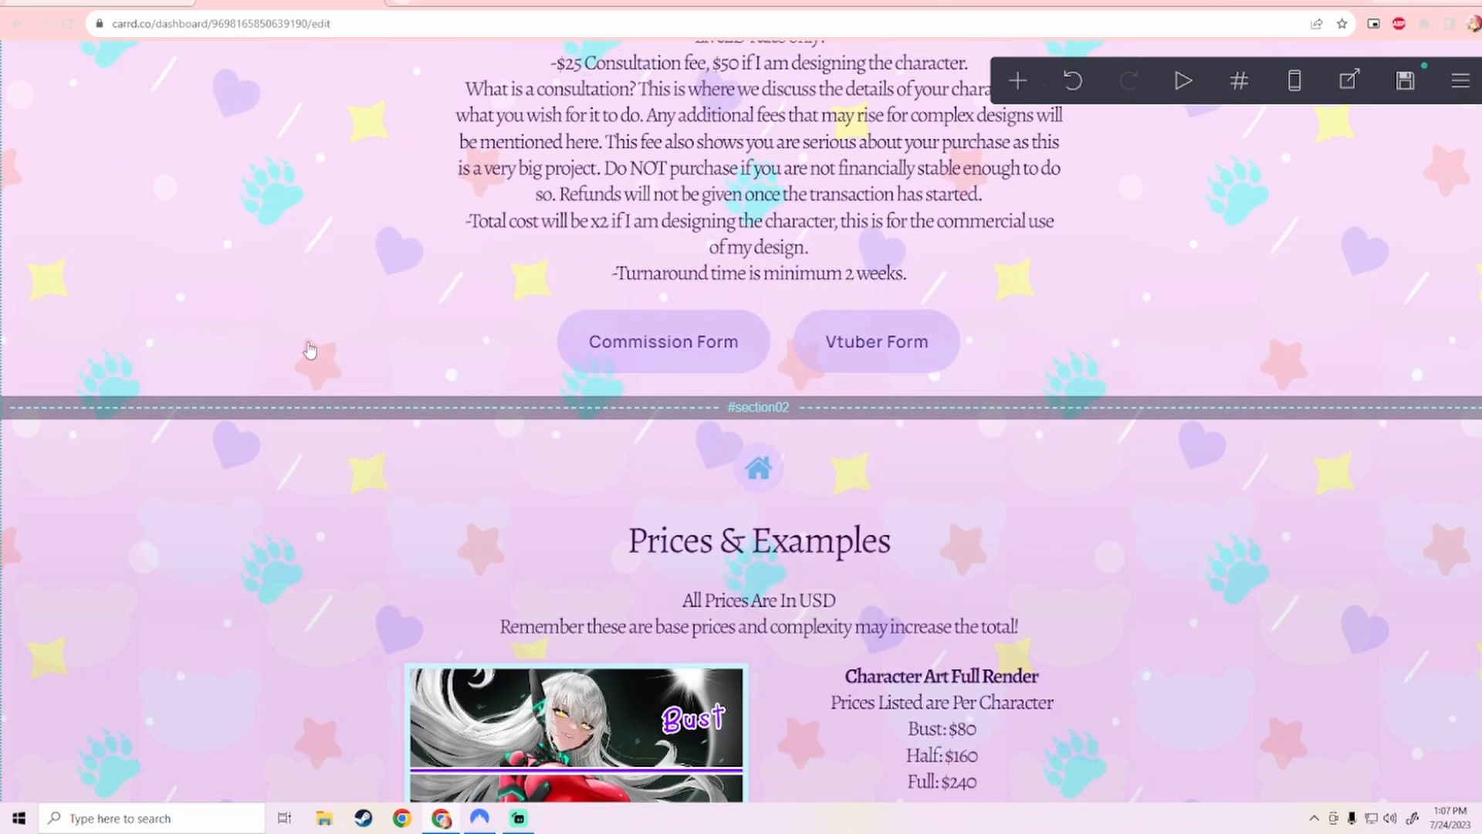
scroll(823, 544, "up", 20)
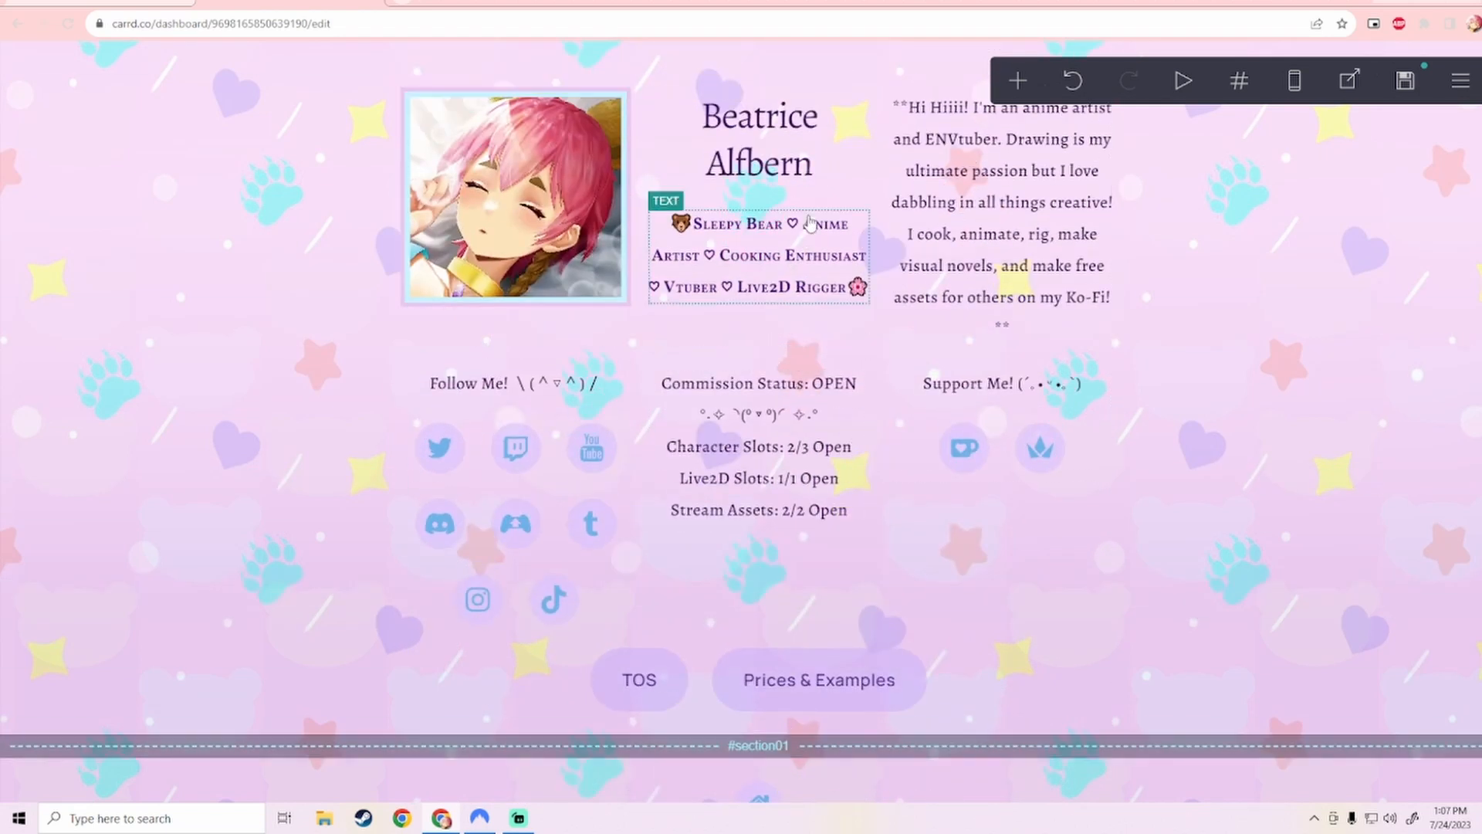
left_click(1017, 80)
left_click(1016, 80)
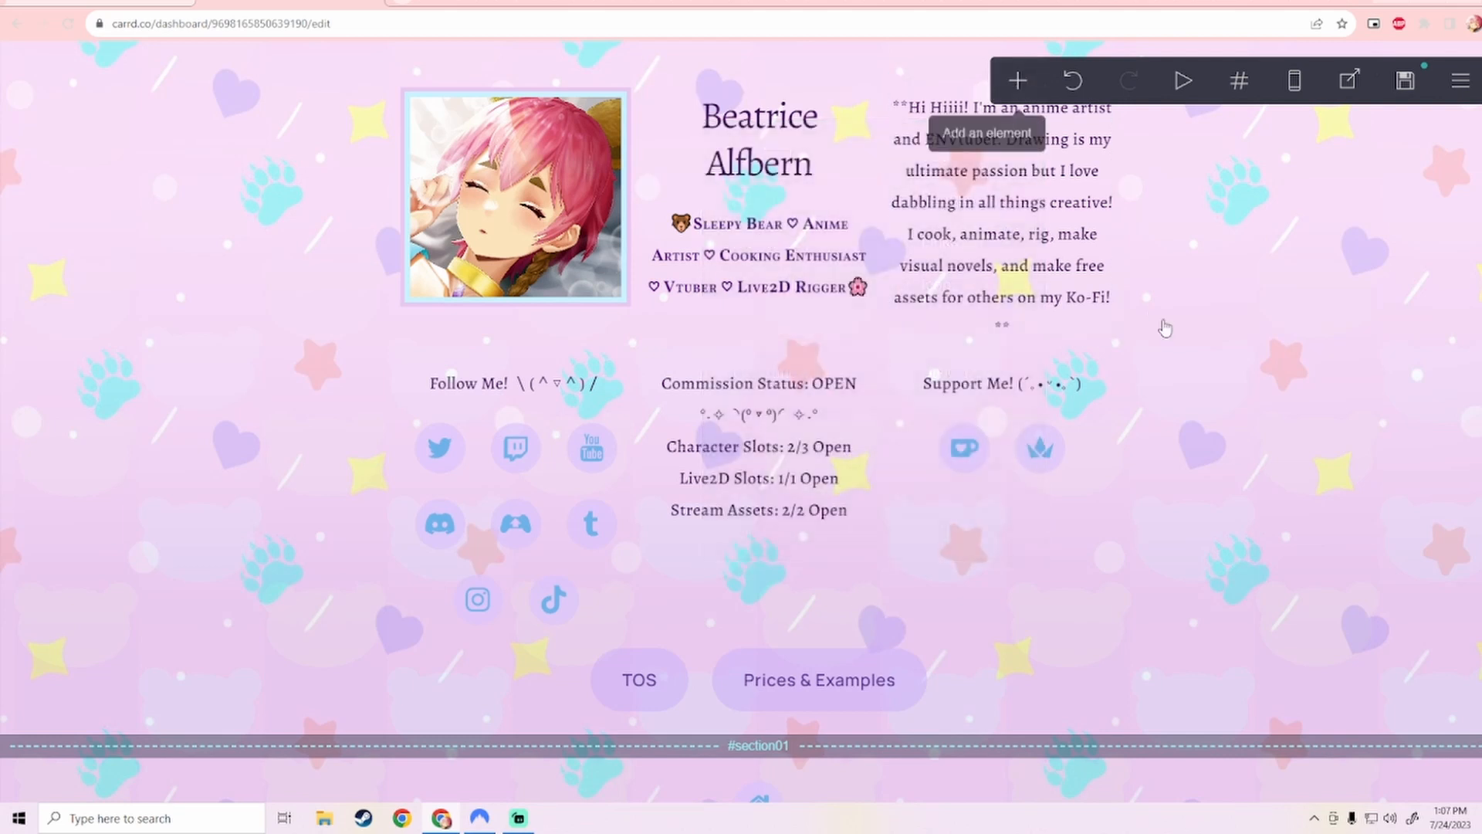
scroll(1003, 337, "down", 8)
left_click(823, 505)
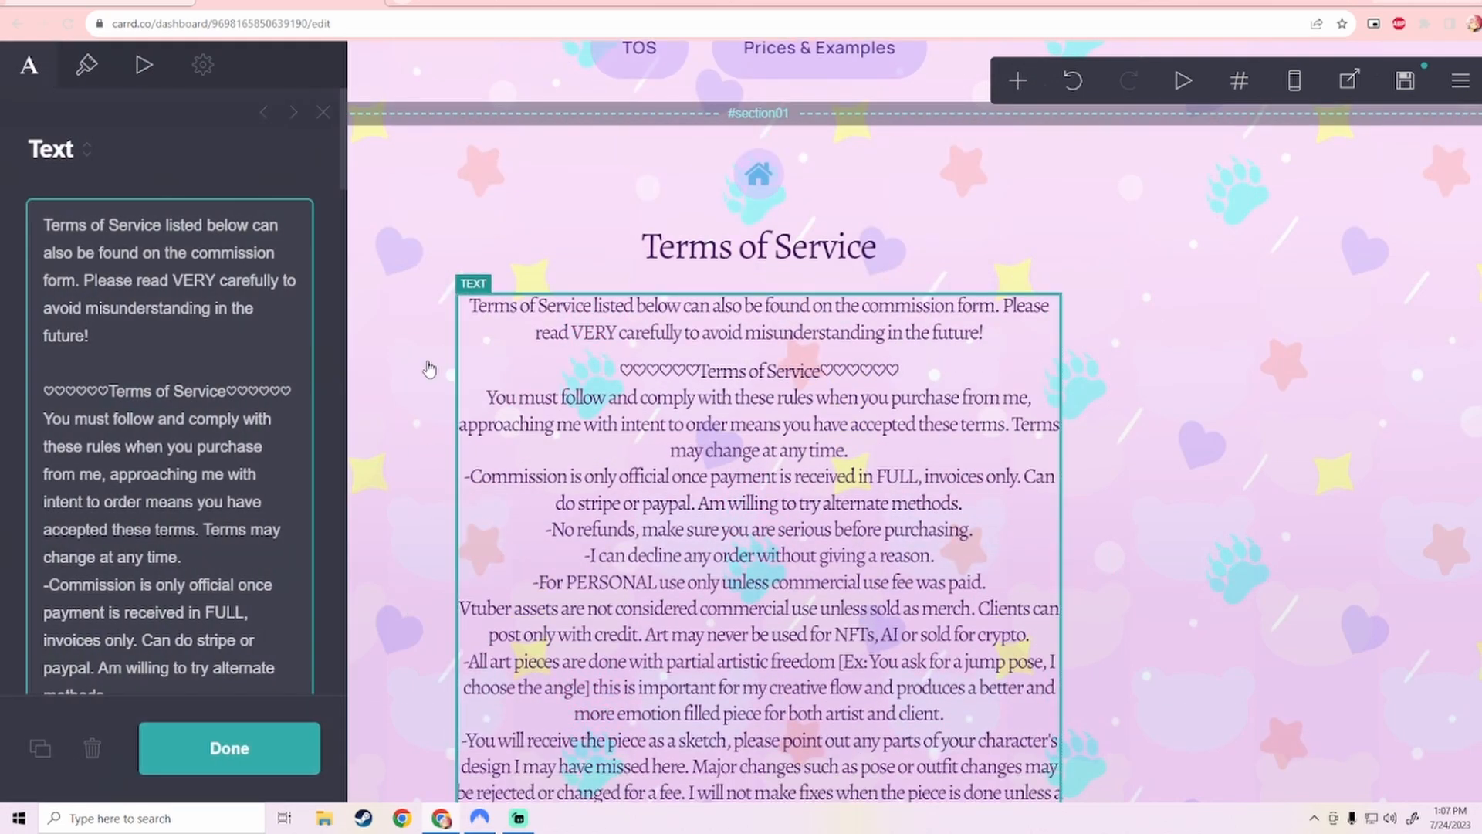
left_click(324, 112)
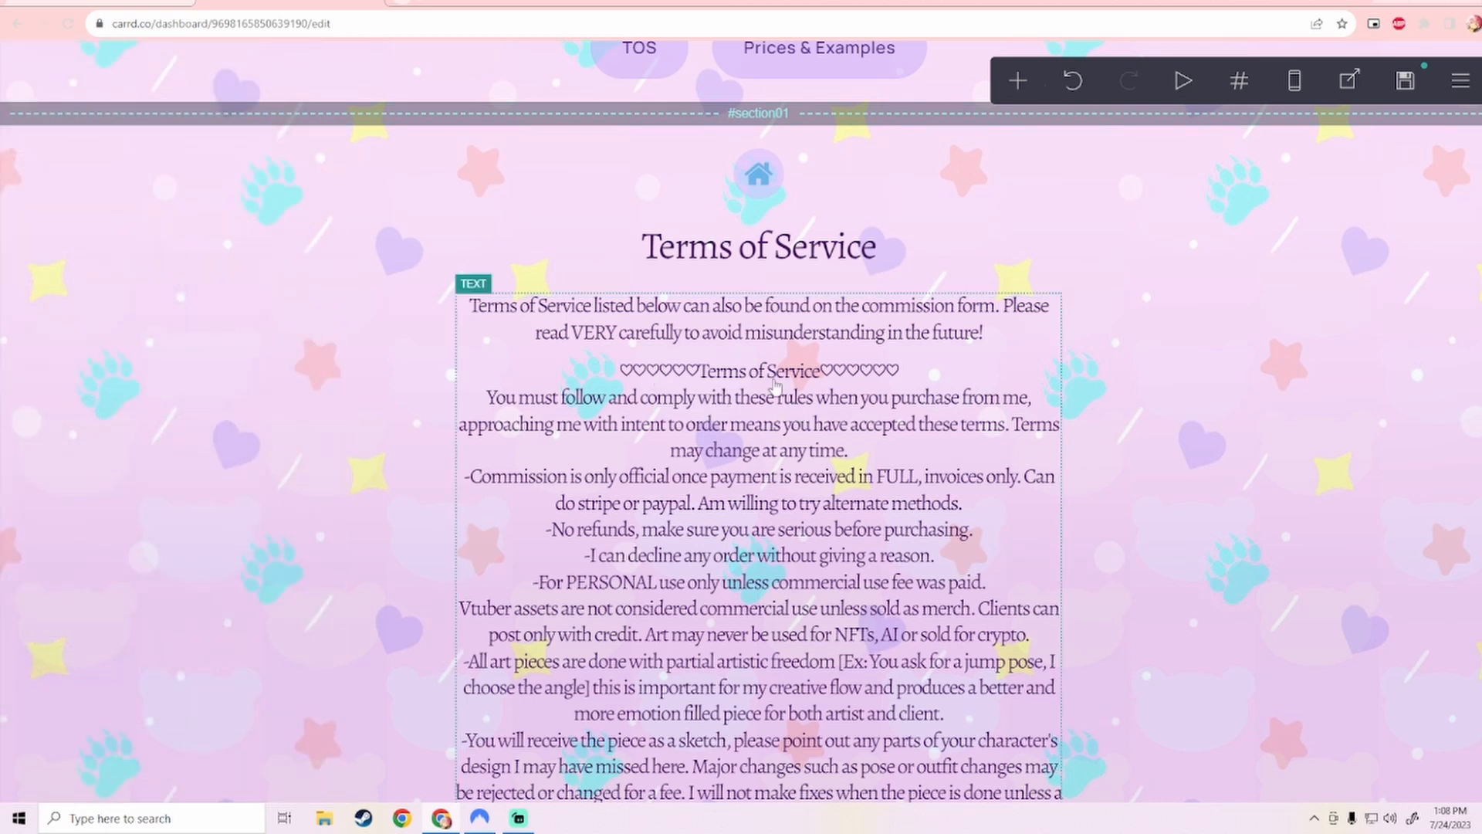
Step: Open the two-column container in the Prices & Examples section and examine its type choices and column options
scroll(776, 386, "down", 20)
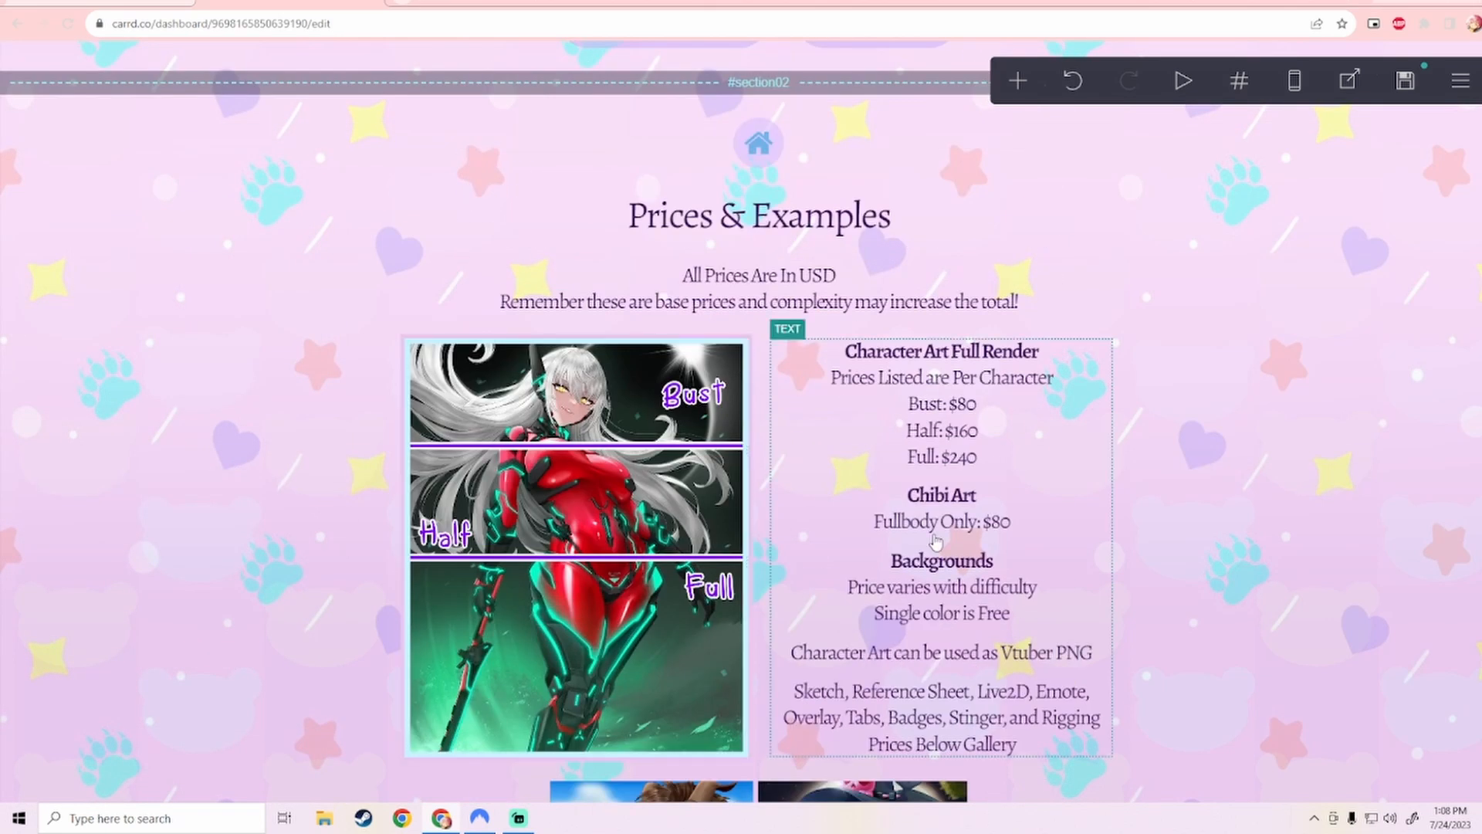
left_click(762, 334)
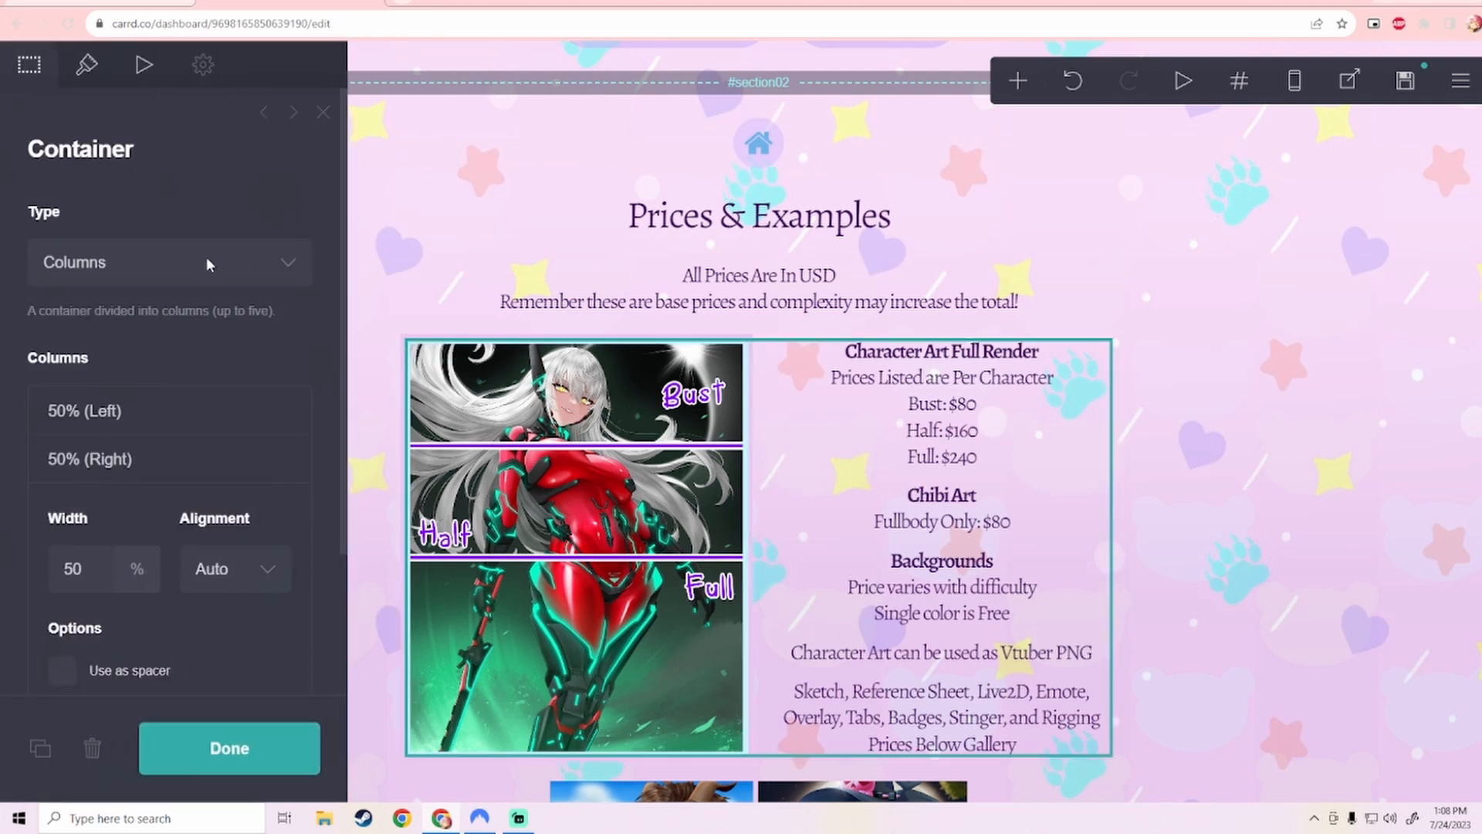
left_click(287, 263)
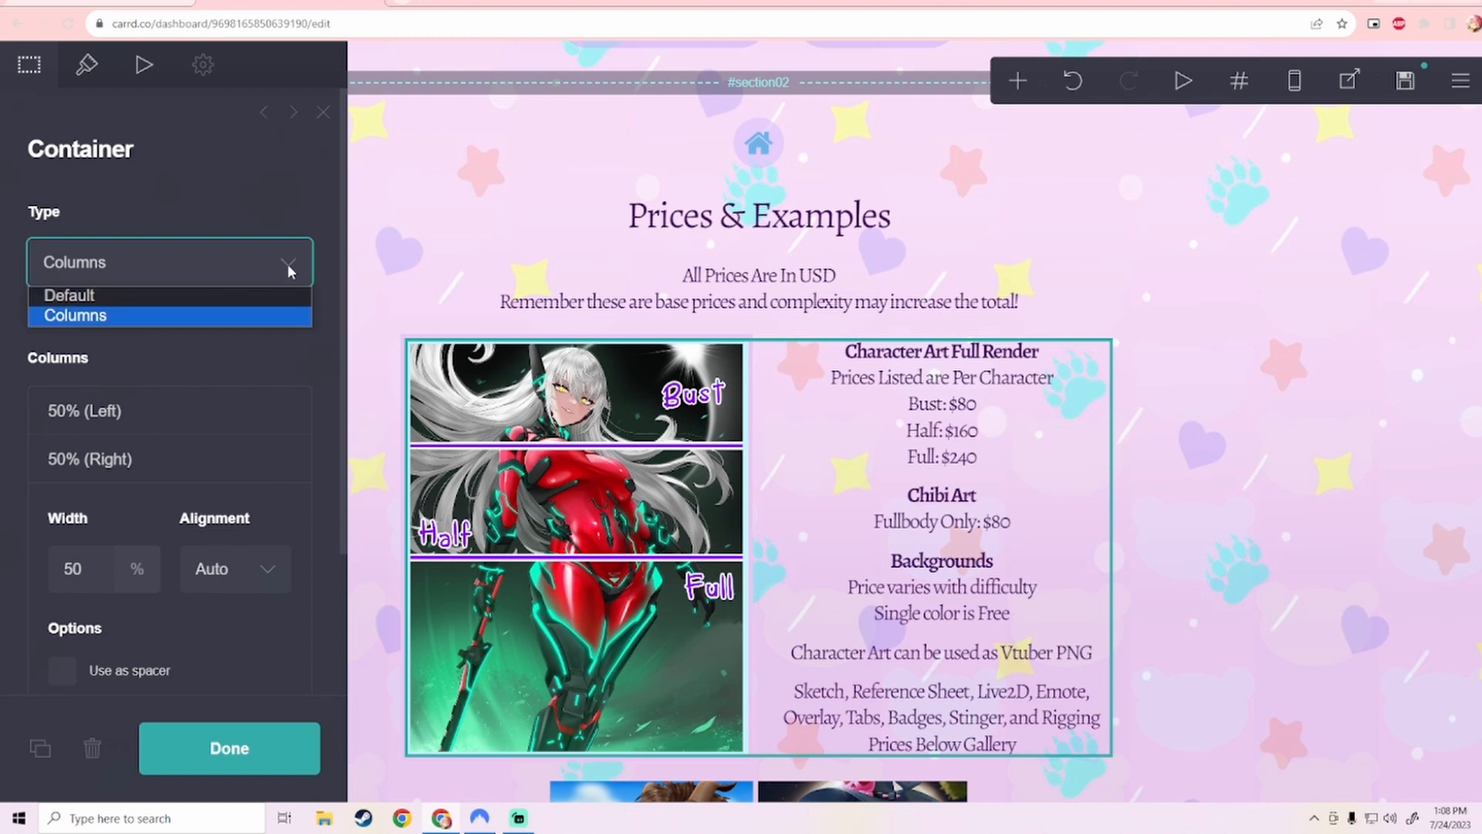
left_click(281, 226)
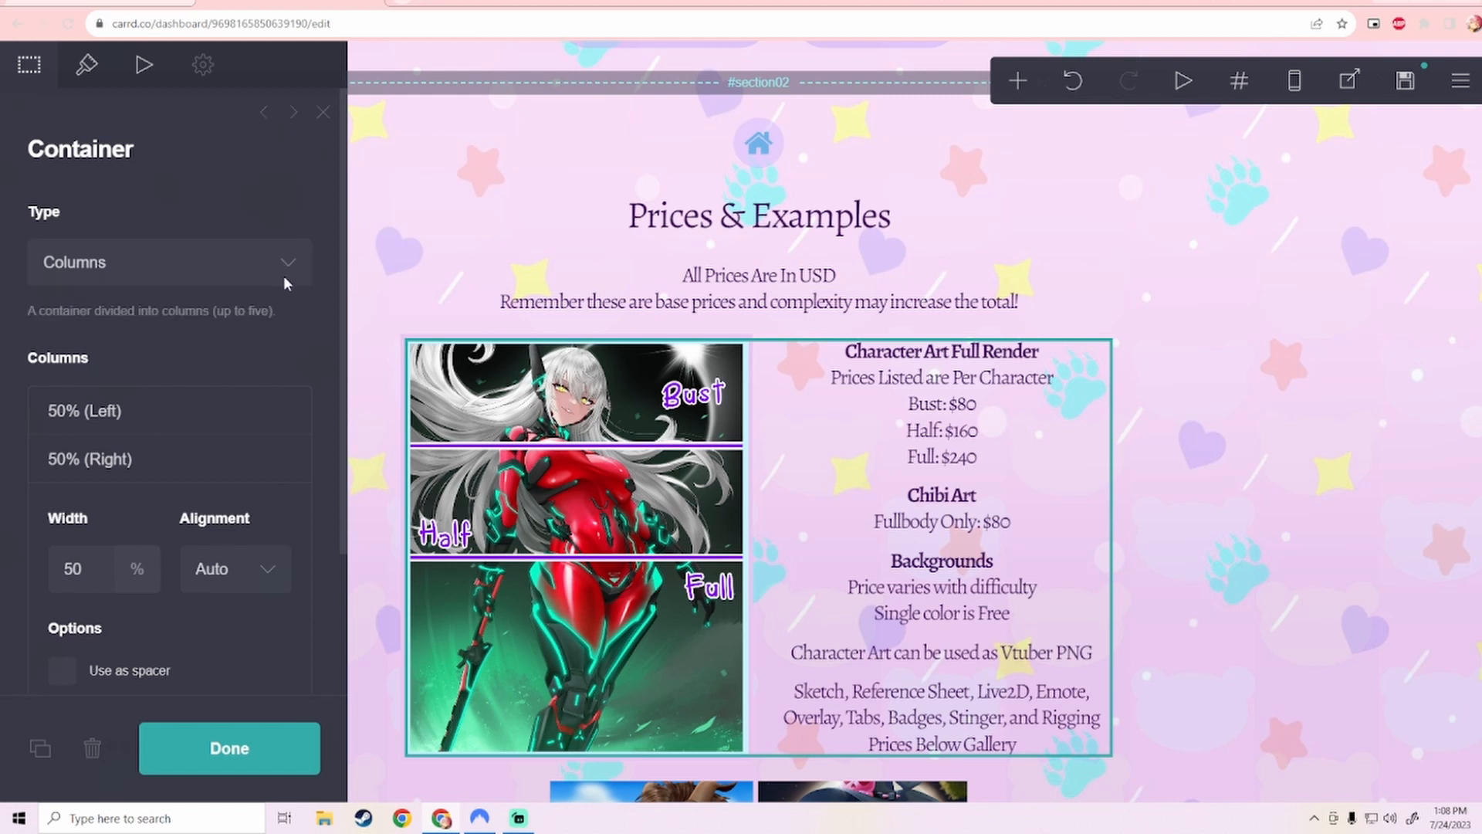
scroll(138, 423, "down", 3)
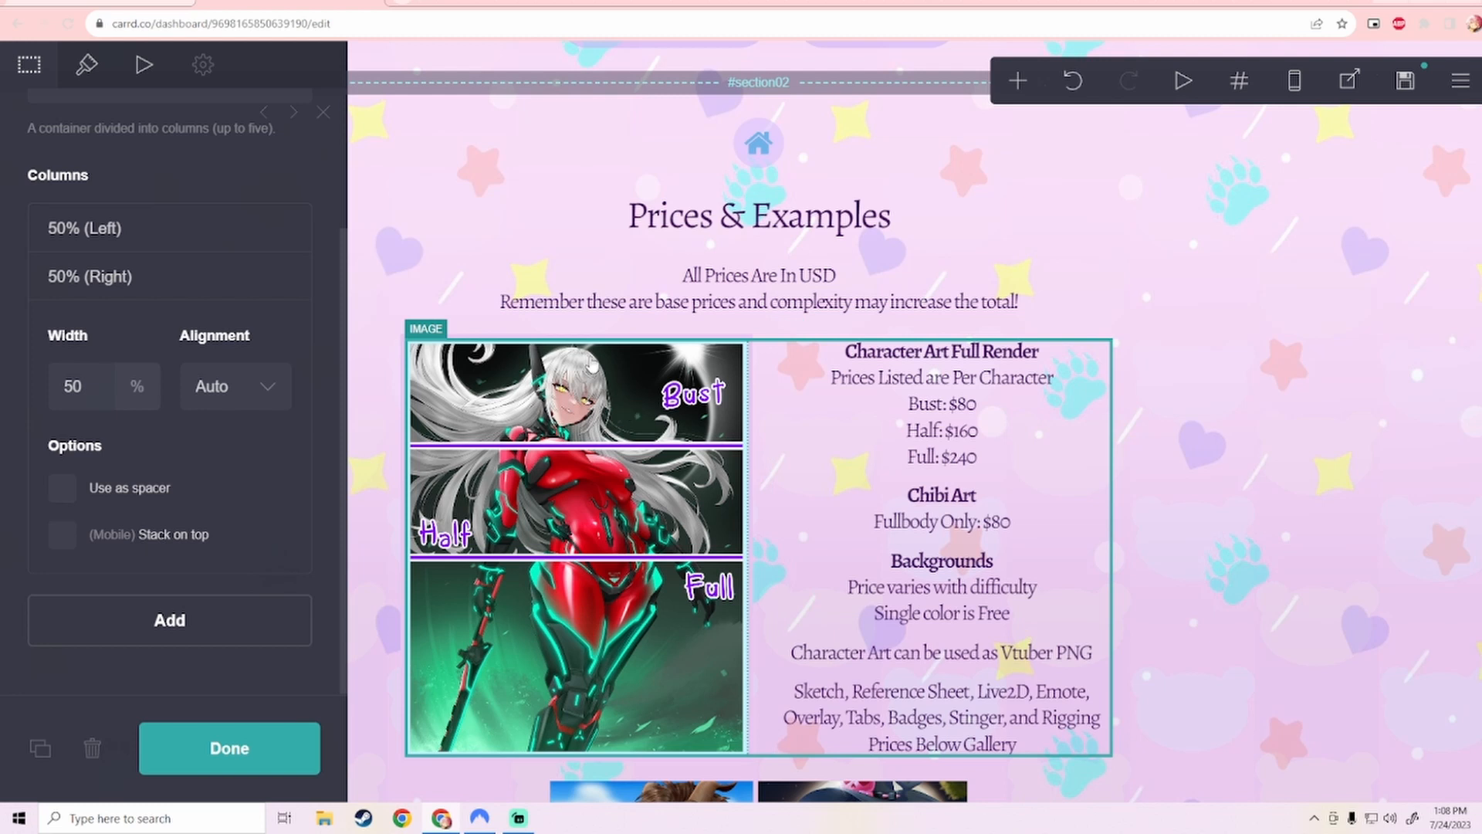
Step: Set the Bust/Half/Full example image's width to 29.25 and height to 25.25 in its appearance settings
scroll(595, 352, "down", 3)
left_click(537, 313)
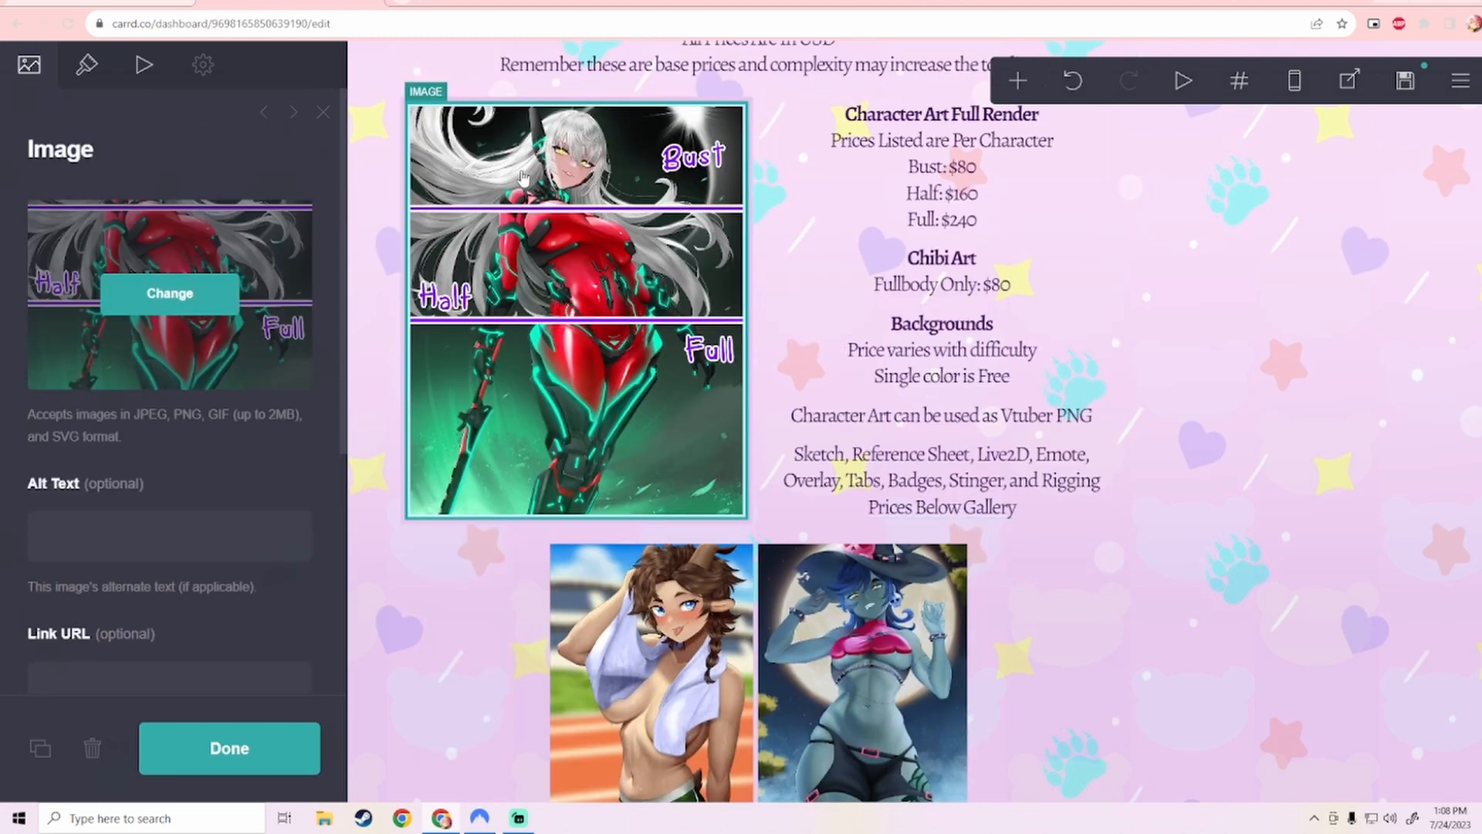
left_click(91, 68)
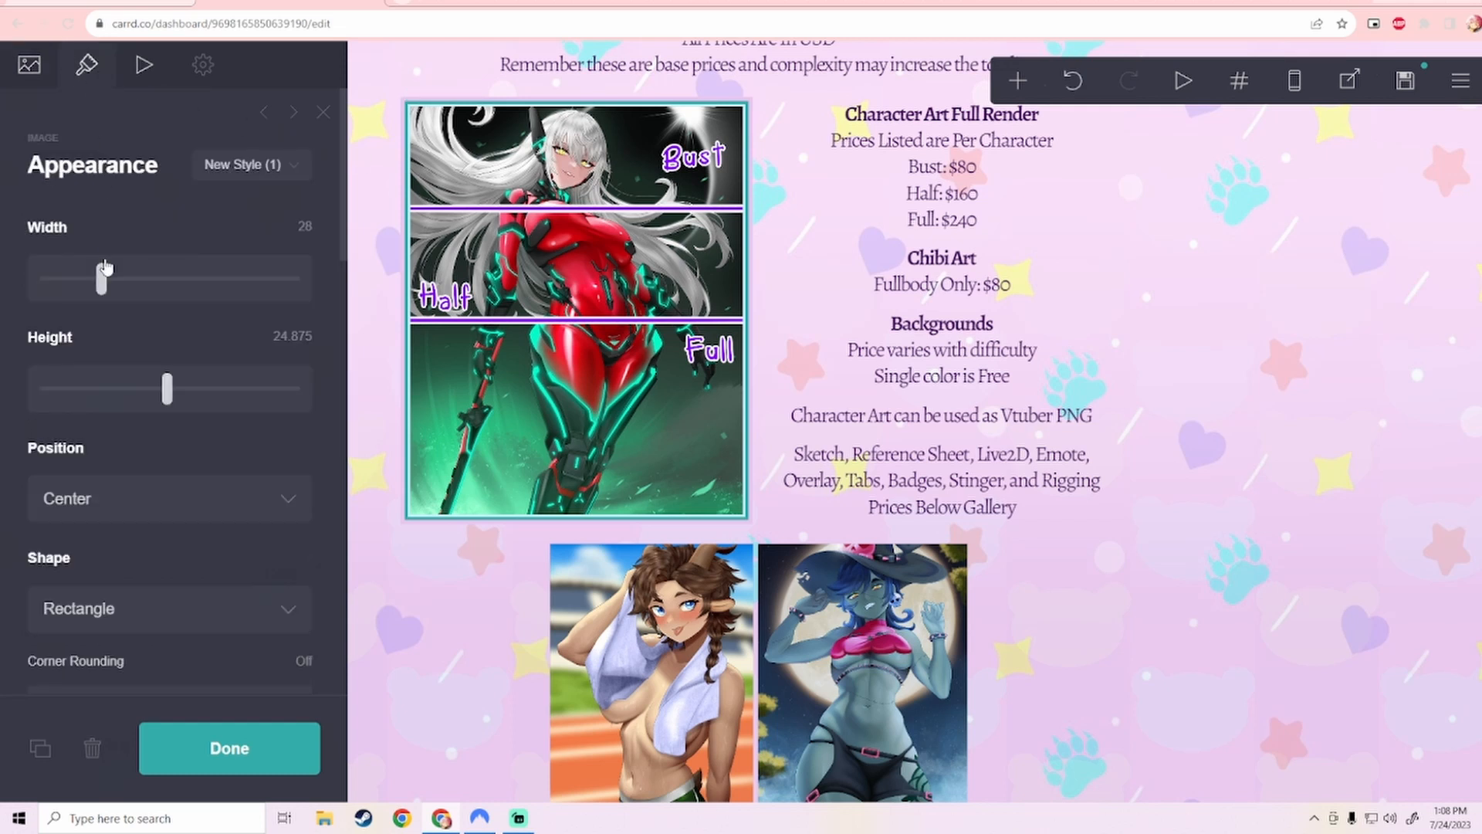
mouse_move(101, 282)
left_mouse_down()
mouse_move(63, 279)
mouse_move(104, 279)
left_mouse_up()
mouse_move(167, 389)
left_mouse_down()
mouse_move(126, 388)
mouse_move(171, 382)
left_mouse_up()
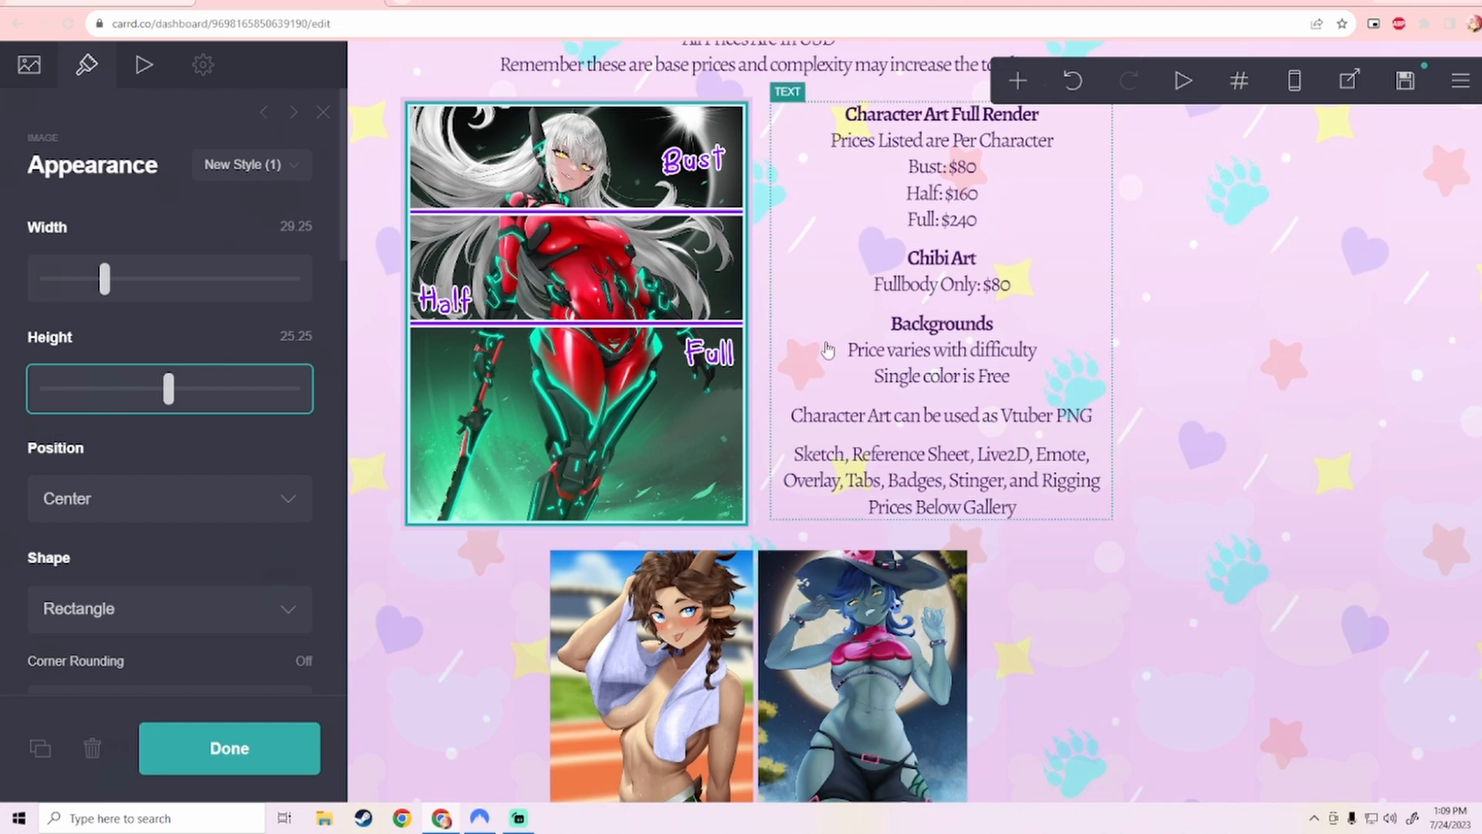
Step: Switch to the mobile preview and examine the home section's layout and the example image's manual mobile settings
left_click(1295, 80)
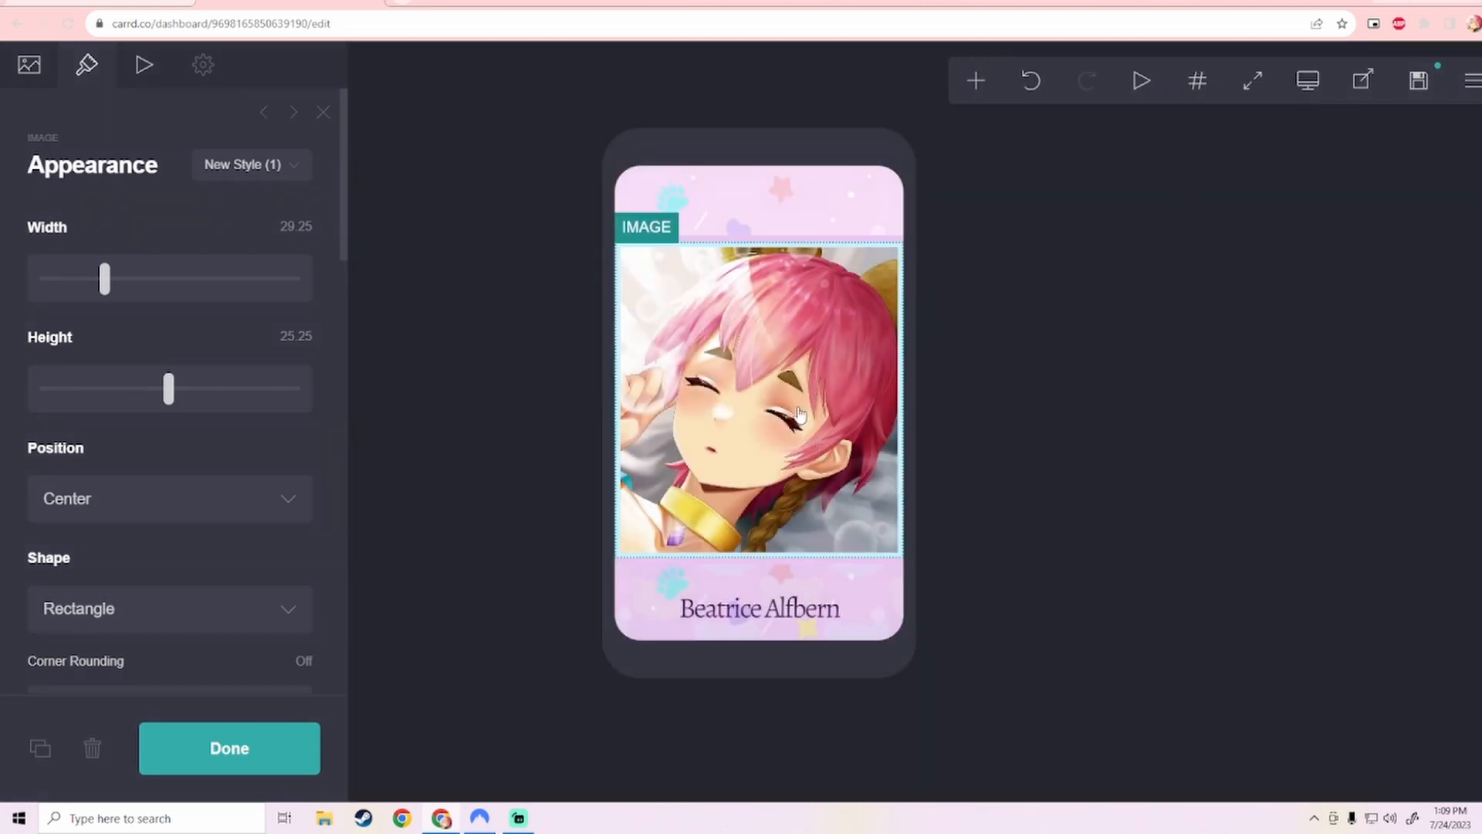
scroll(803, 390, "down", 3)
scroll(802, 326, "down", 5)
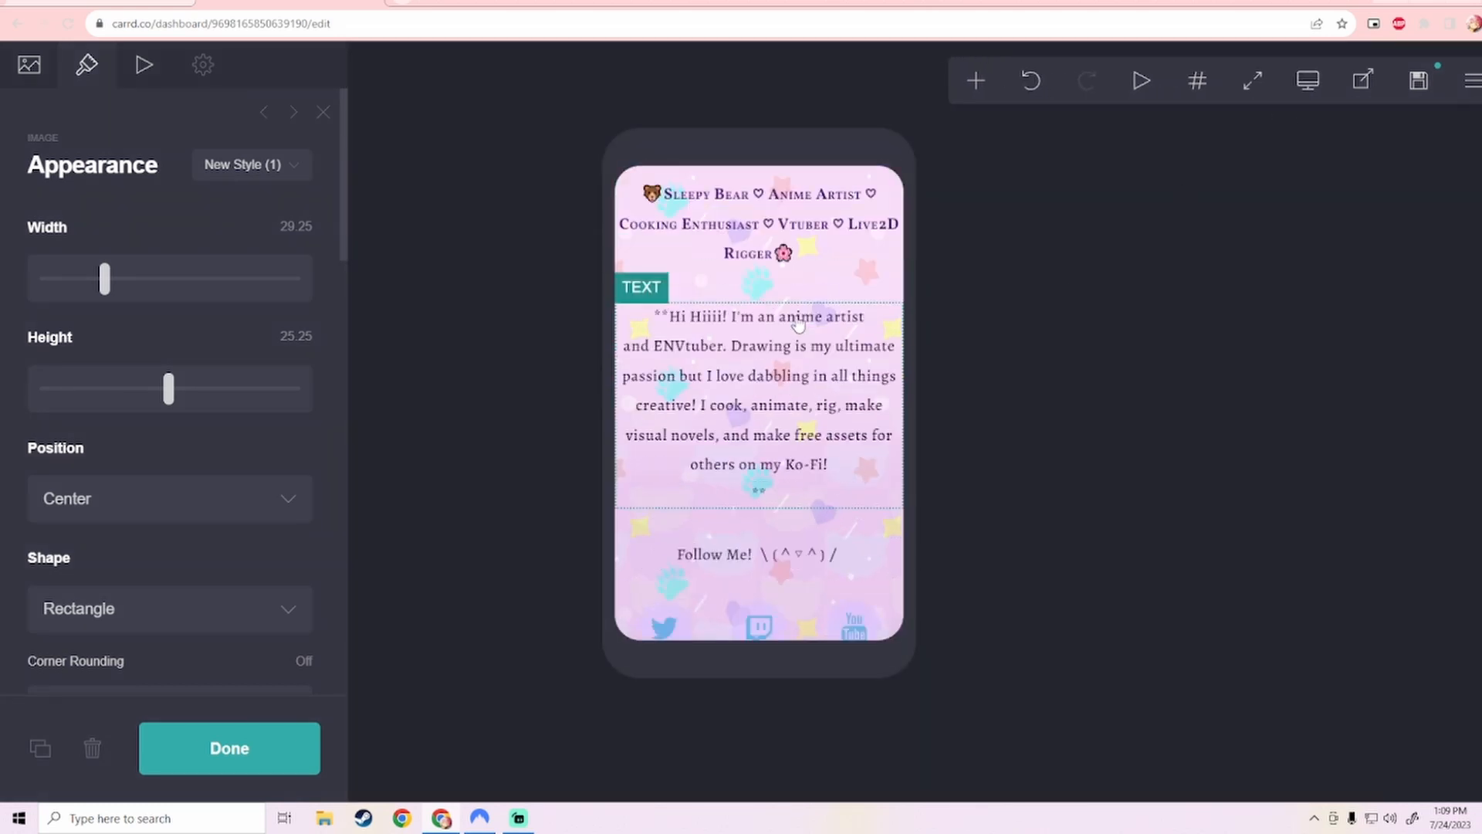
scroll(801, 326, "down", 8)
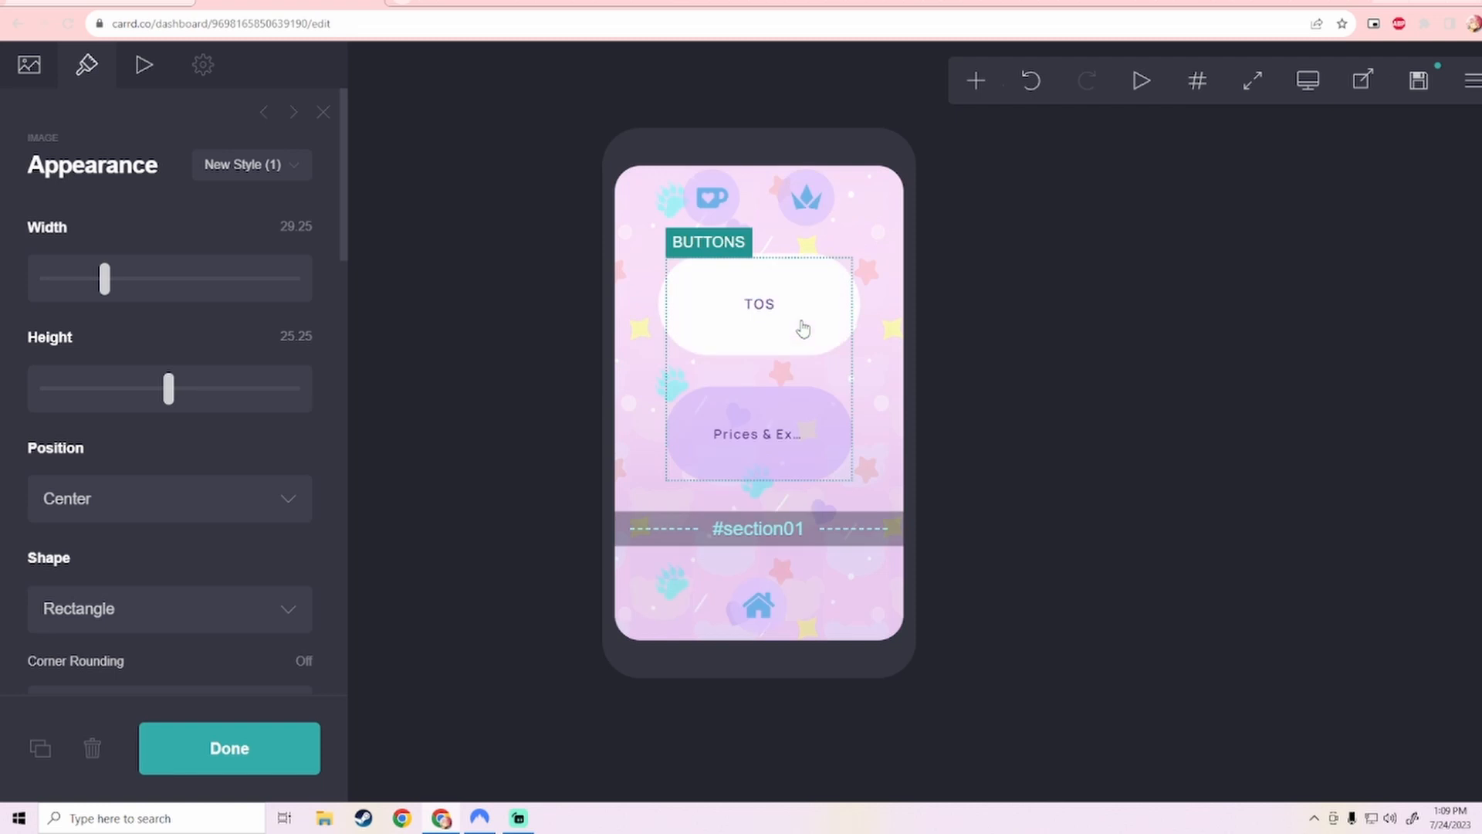
scroll(318, 341, "down", 10)
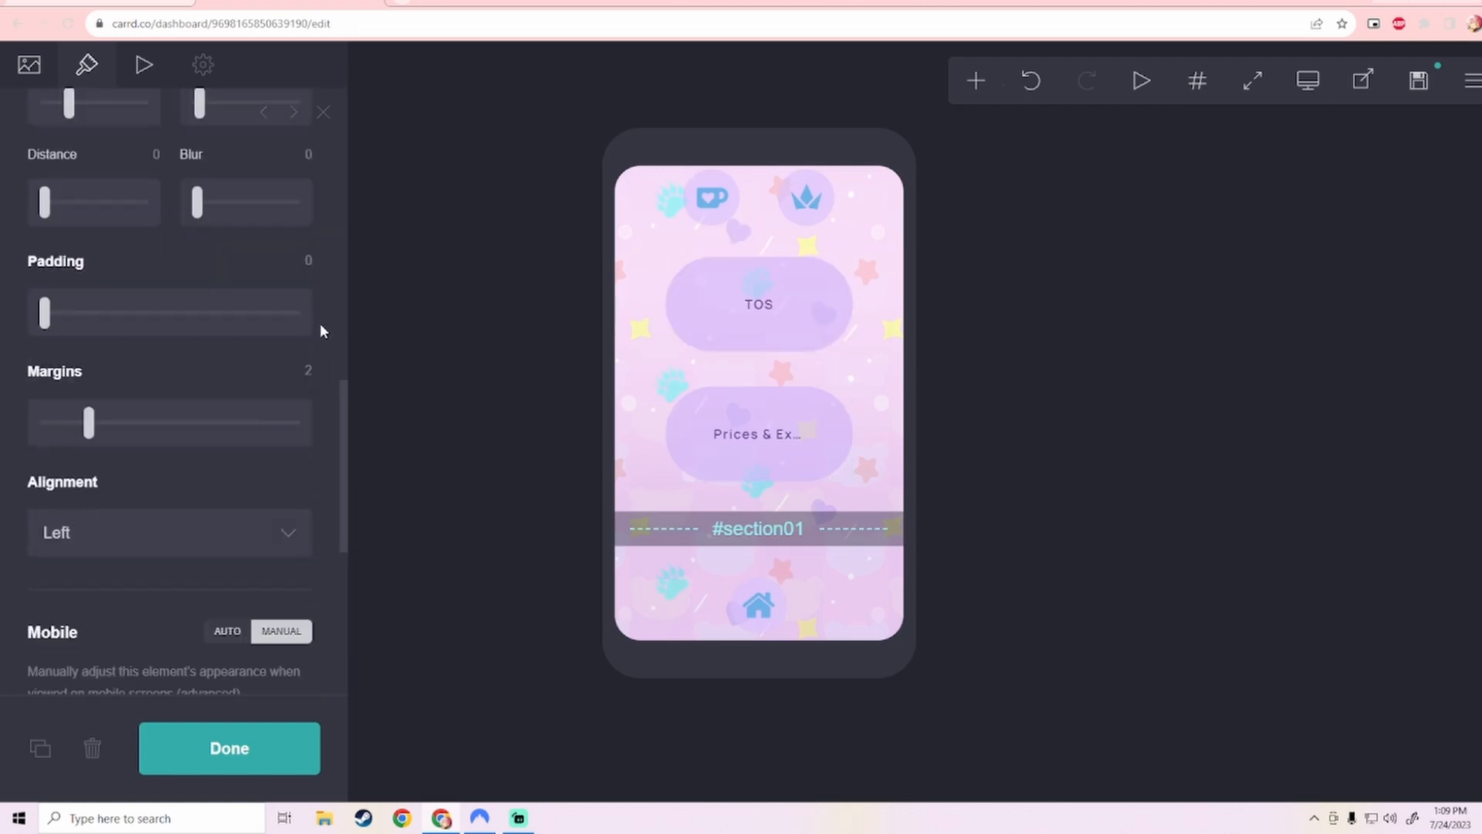
scroll(326, 309, "down", 2)
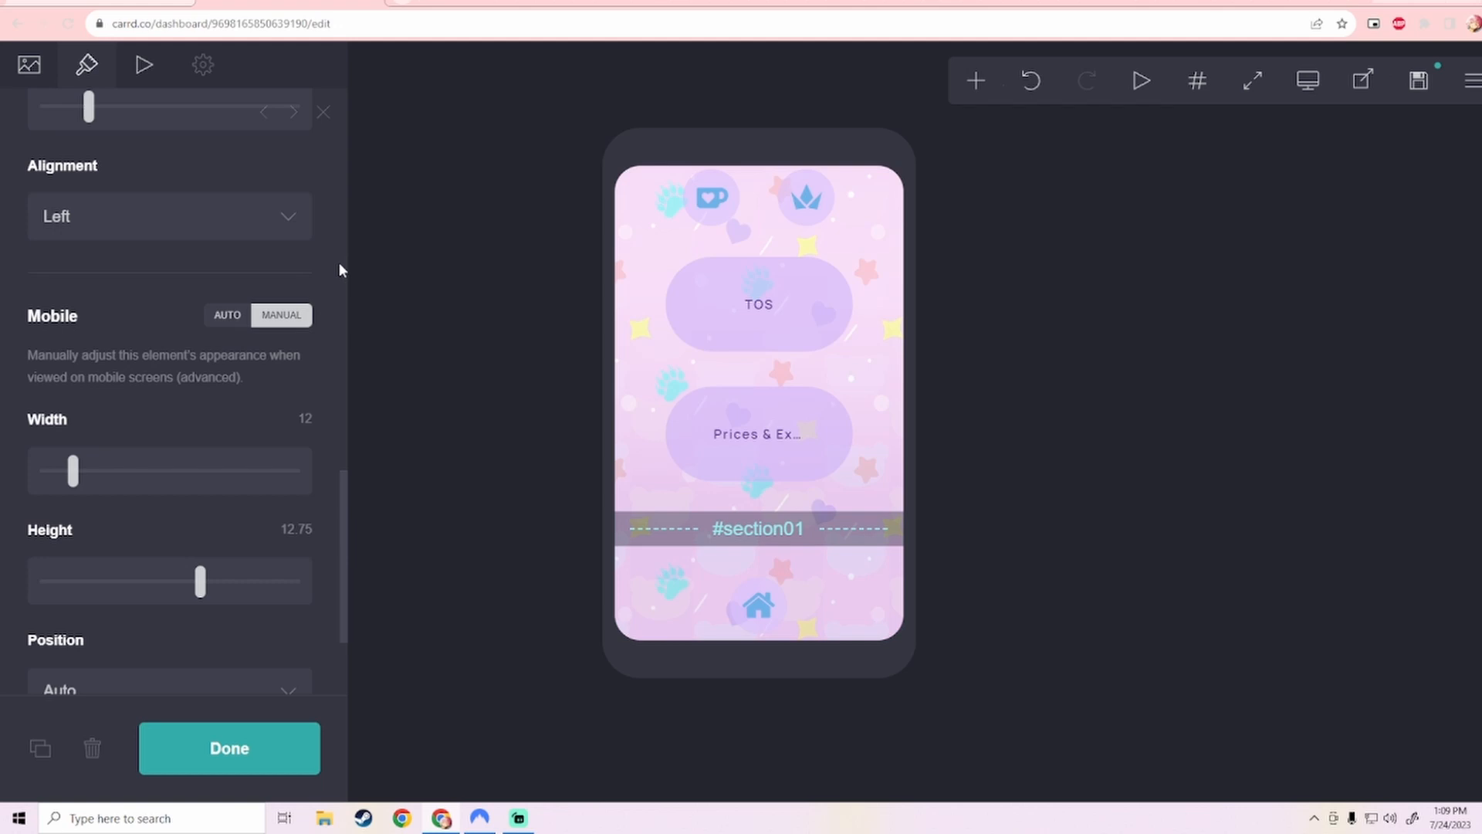
scroll(171, 208, "down", 1)
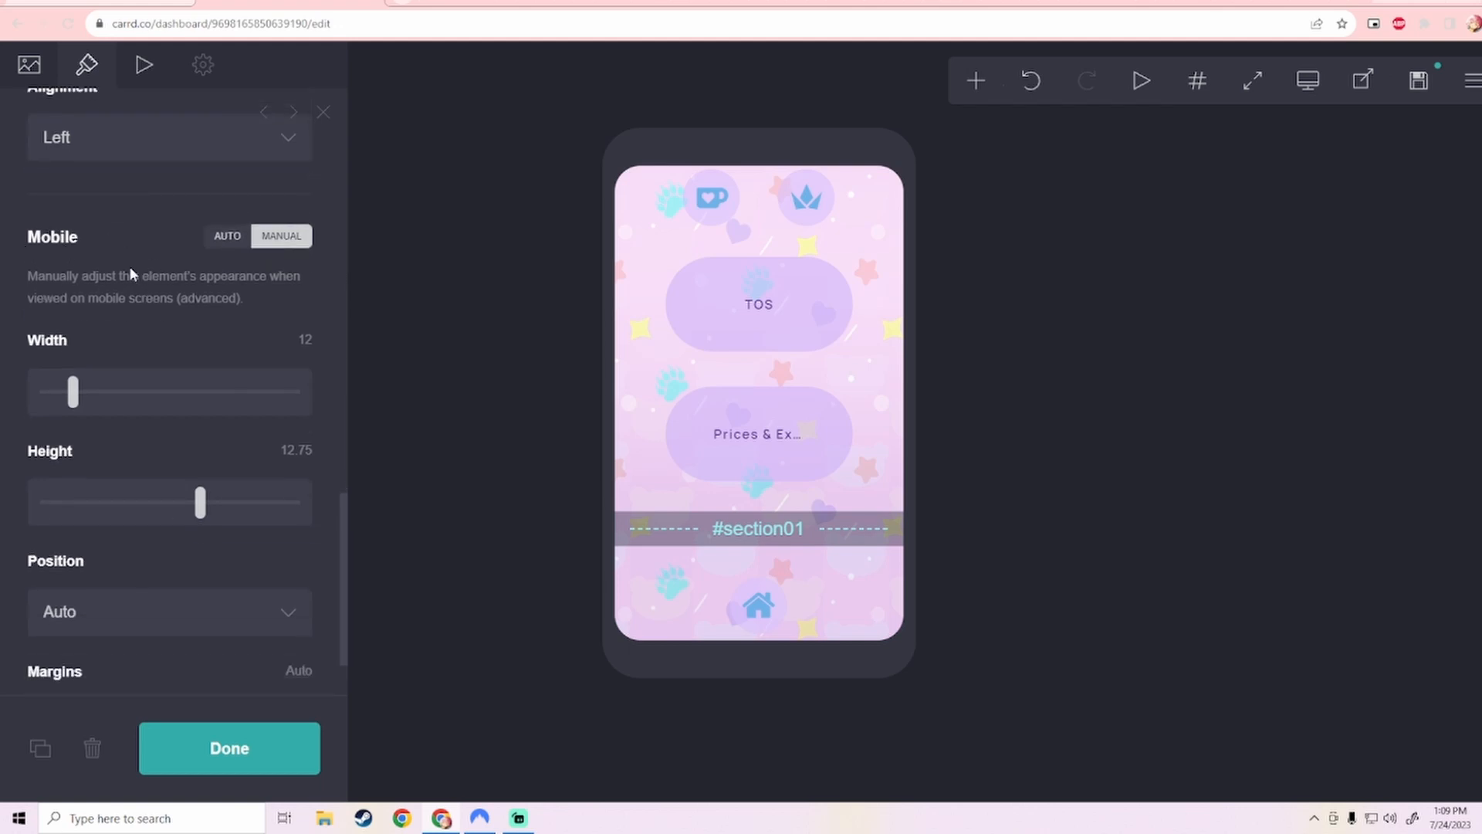
Step: Set the mobile height of the avatar image above the profile name to 4.875
scroll(695, 354, "up", 15)
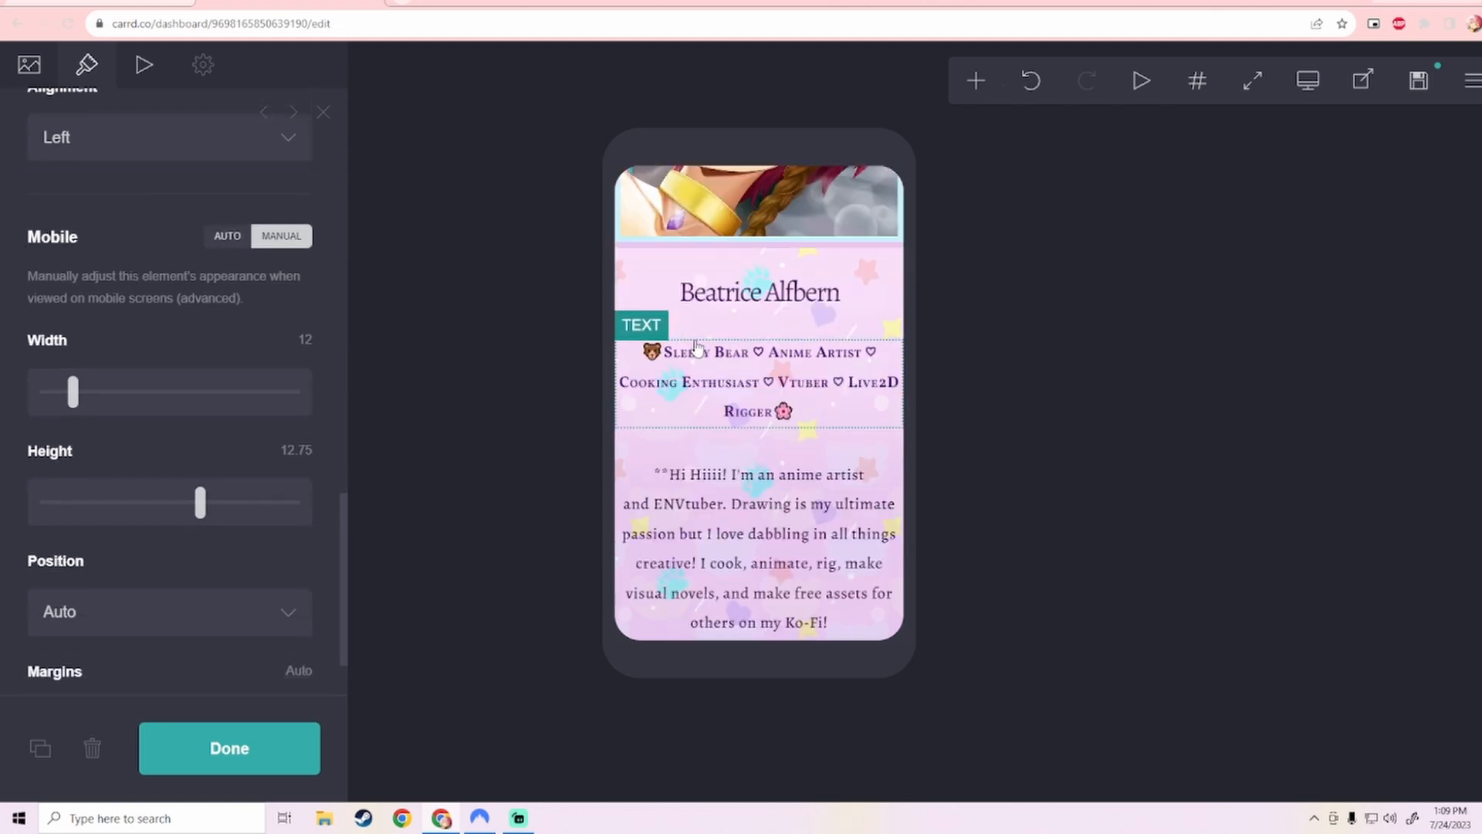
left_click(756, 378)
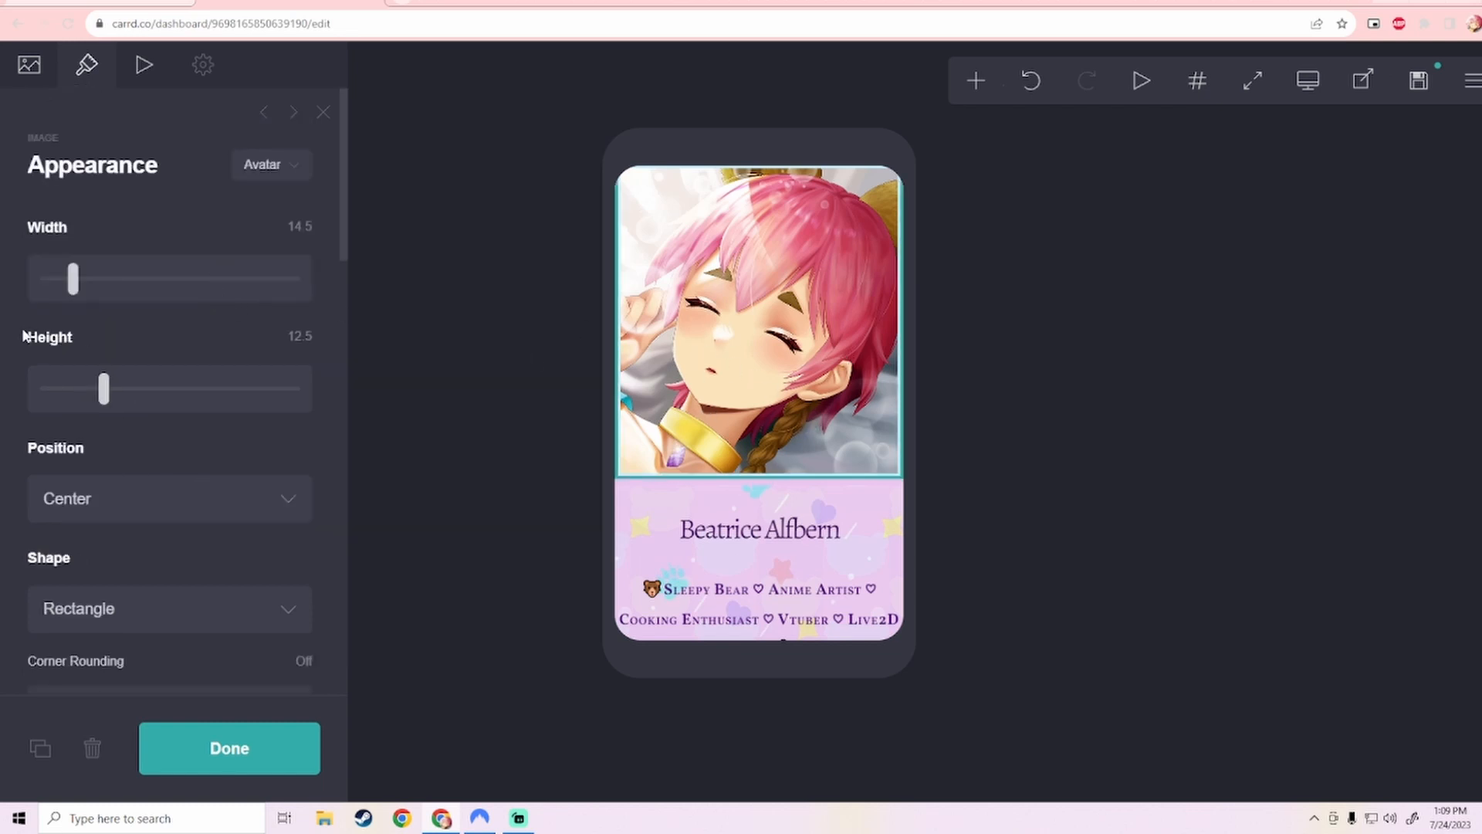
scroll(23, 336, "down", 15)
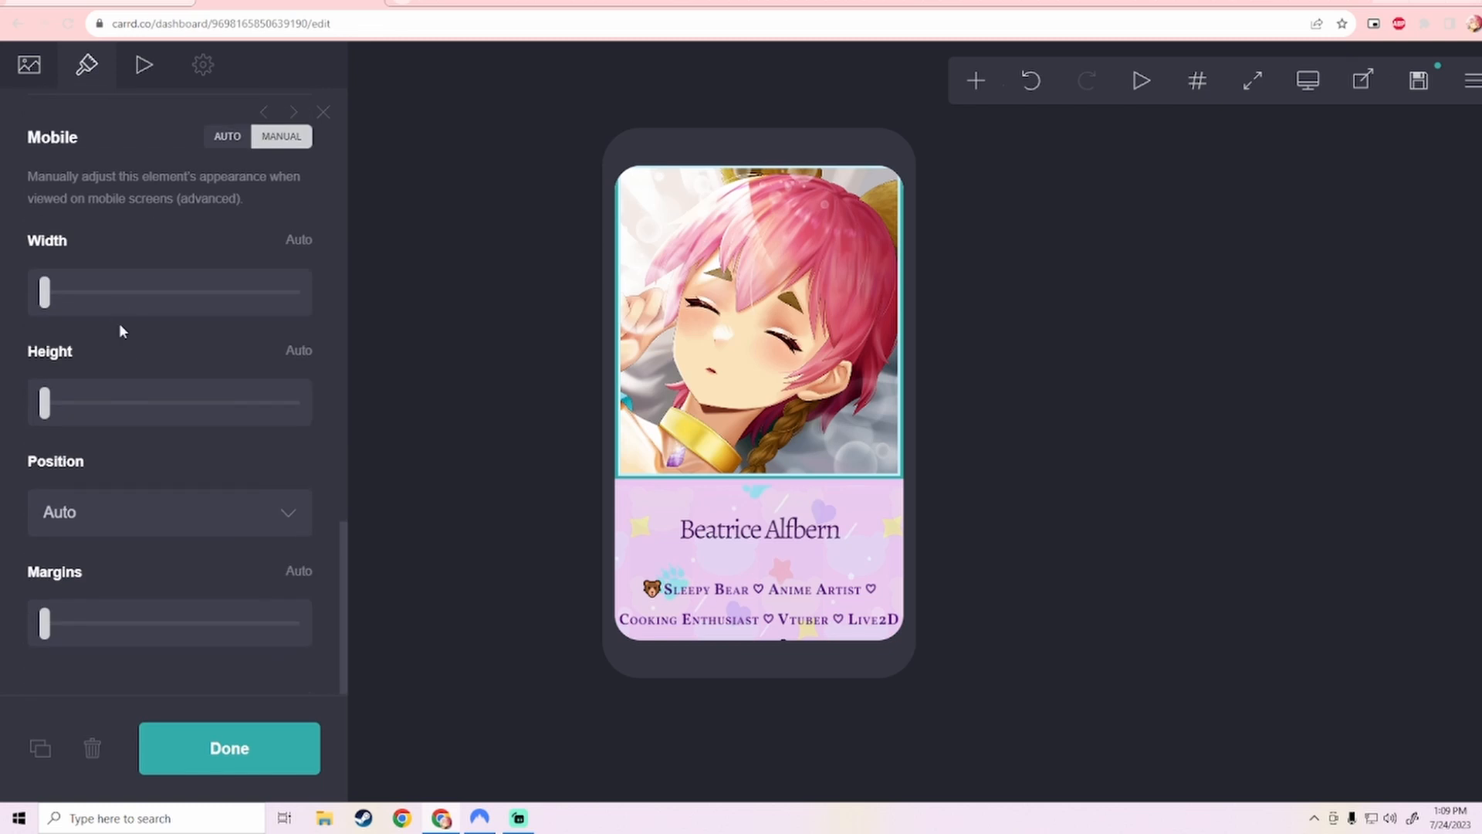
left_click_drag(45, 407, 98, 427)
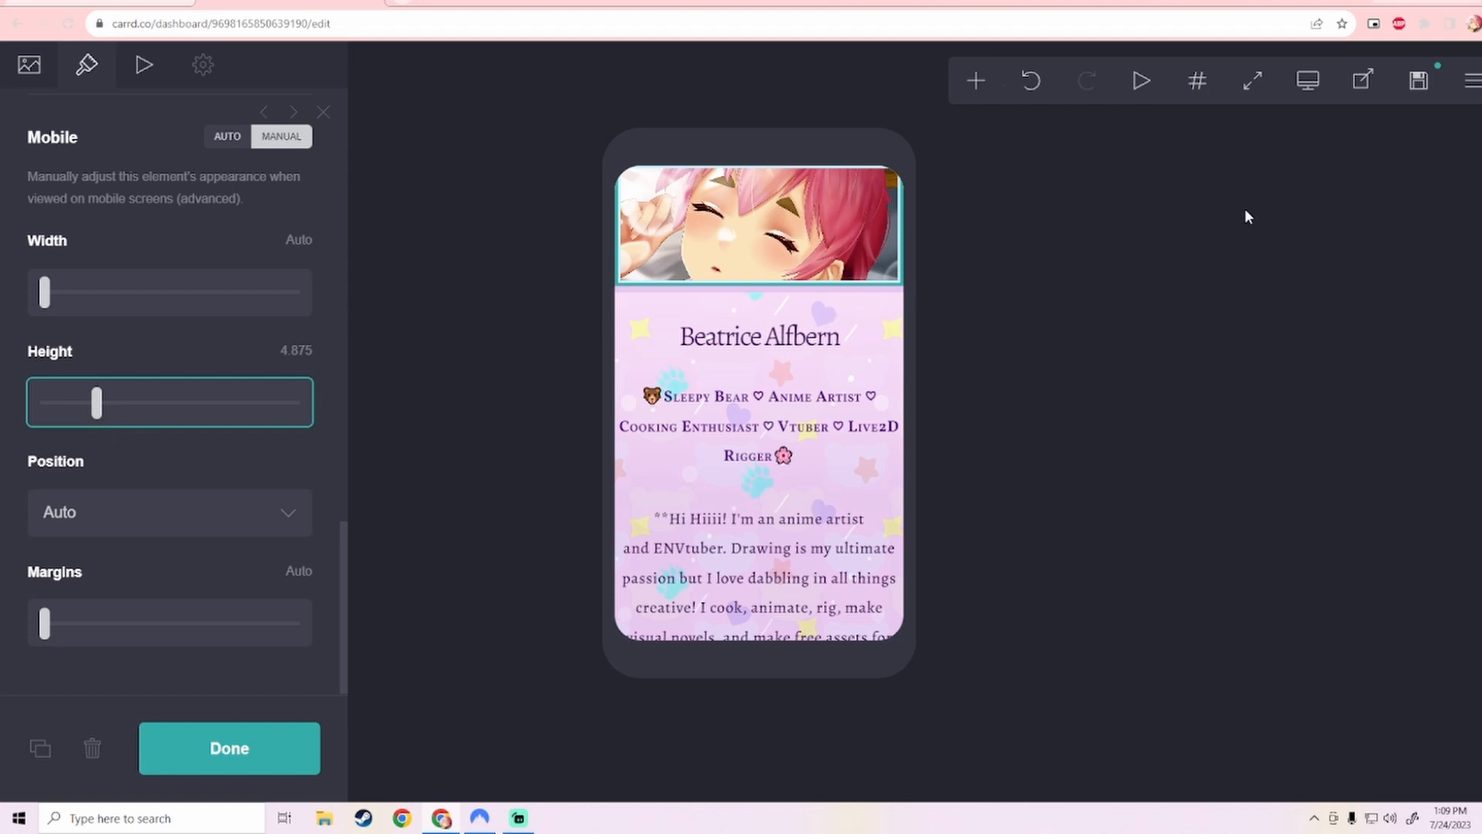
Step: Switch back to the desktop view and add another icon to the social icons under the Follow Me heading
left_click(1319, 88)
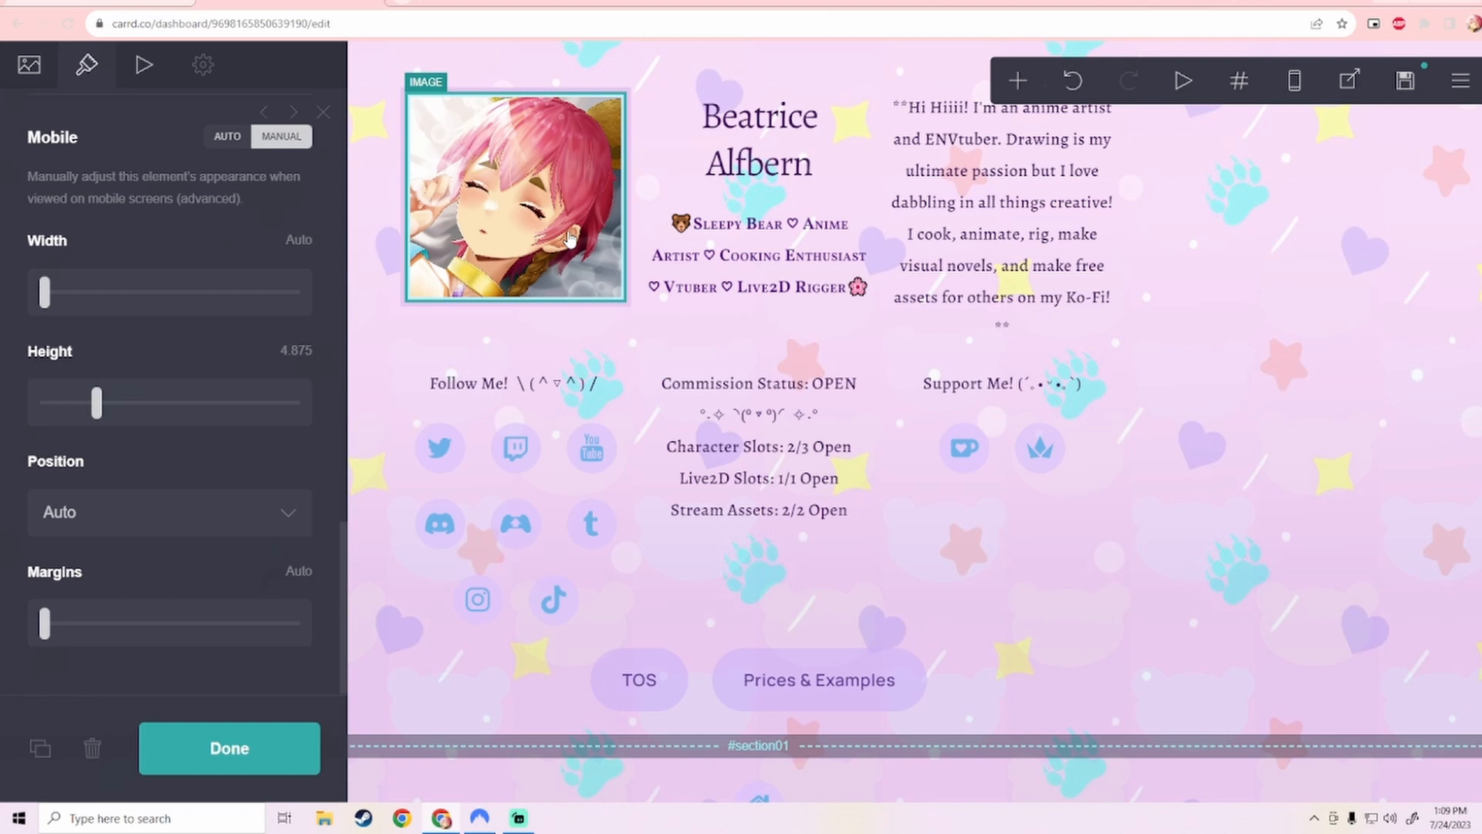
left_click(549, 474)
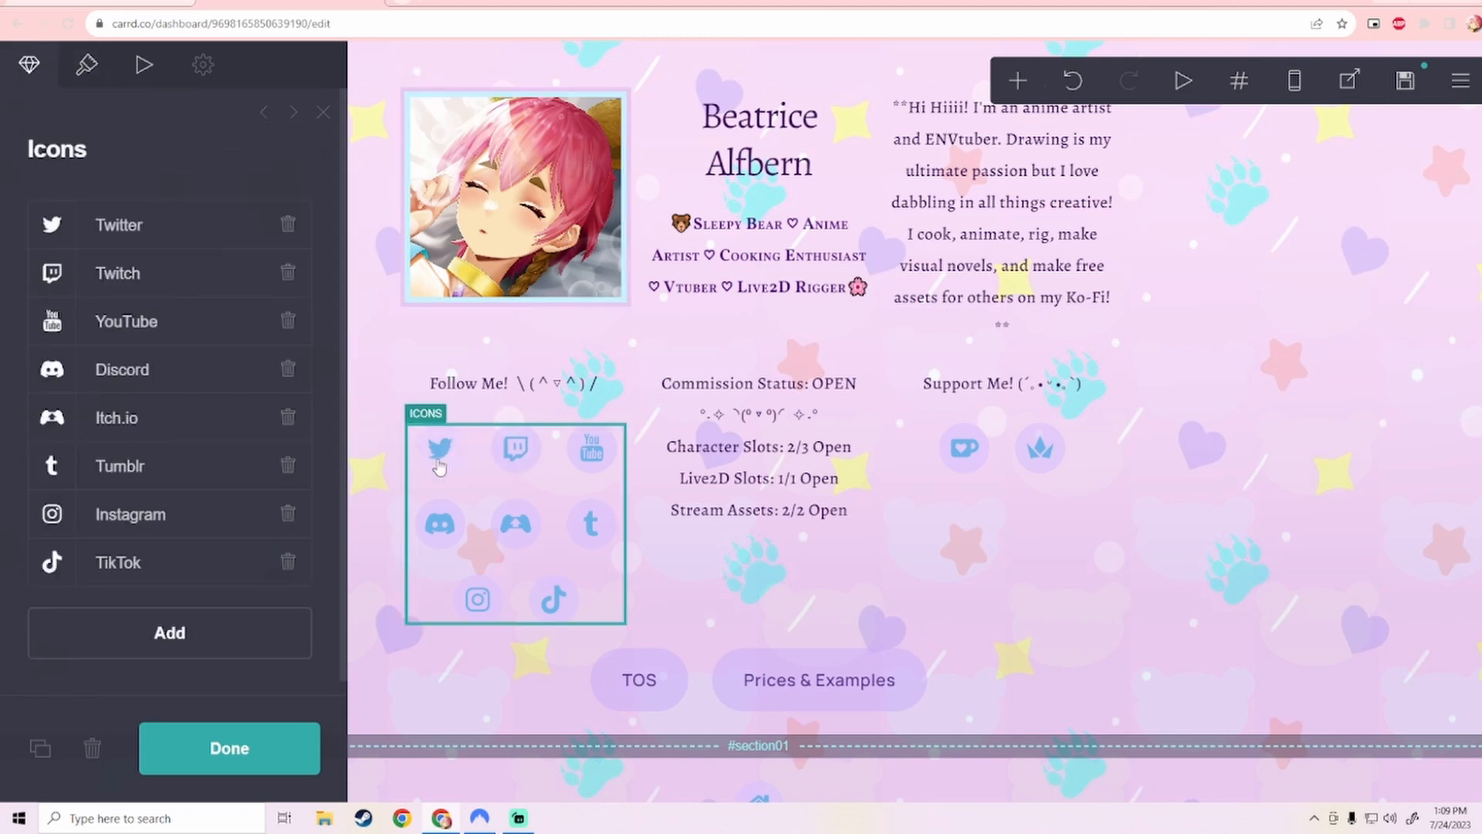
left_click(182, 645)
scroll(207, 501, "down", 3)
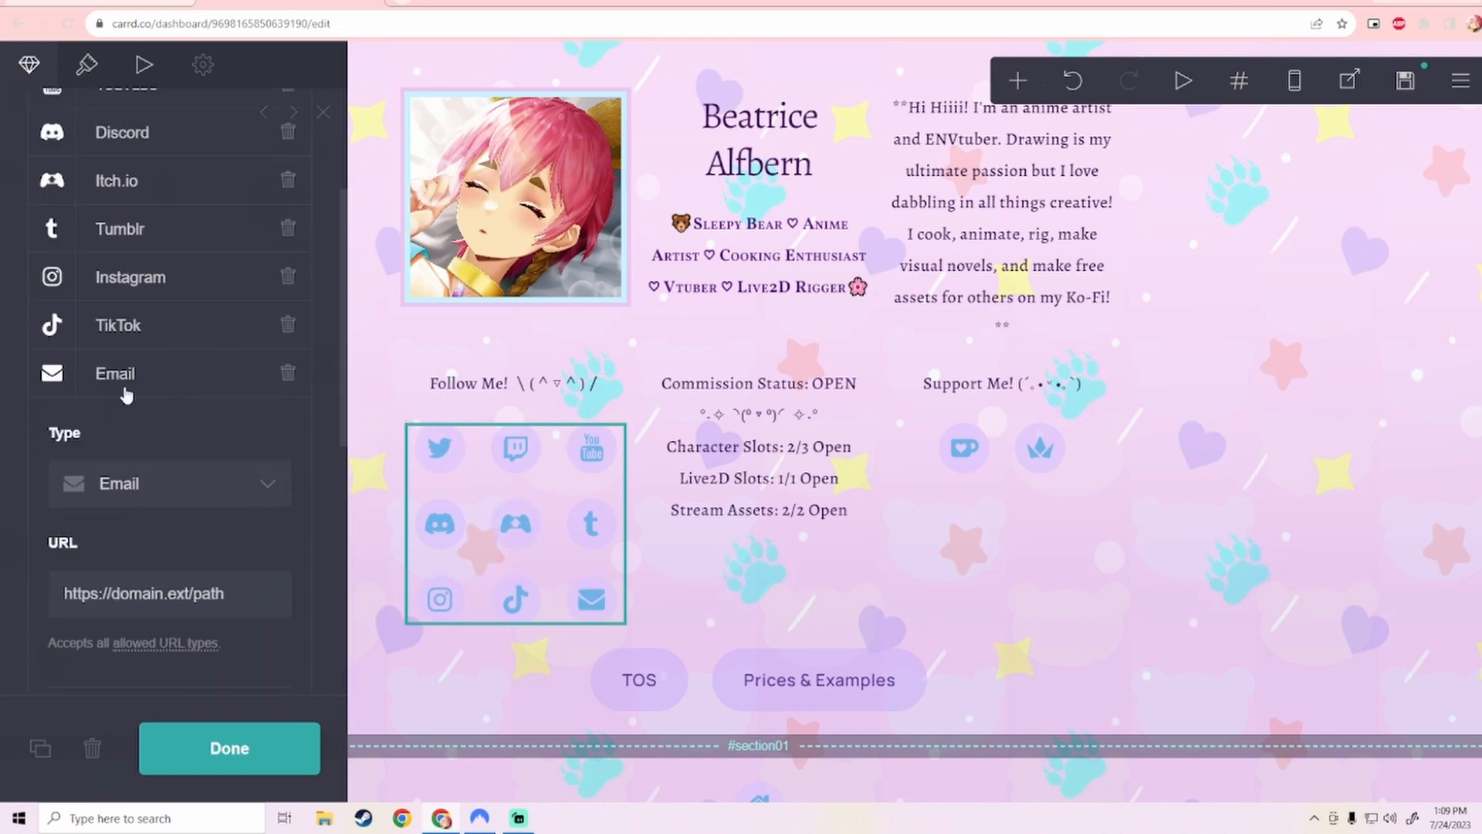
Step: Browse the icon types available for the newly added social icon, from the general and navigation icons to the brand icons
left_click(271, 483)
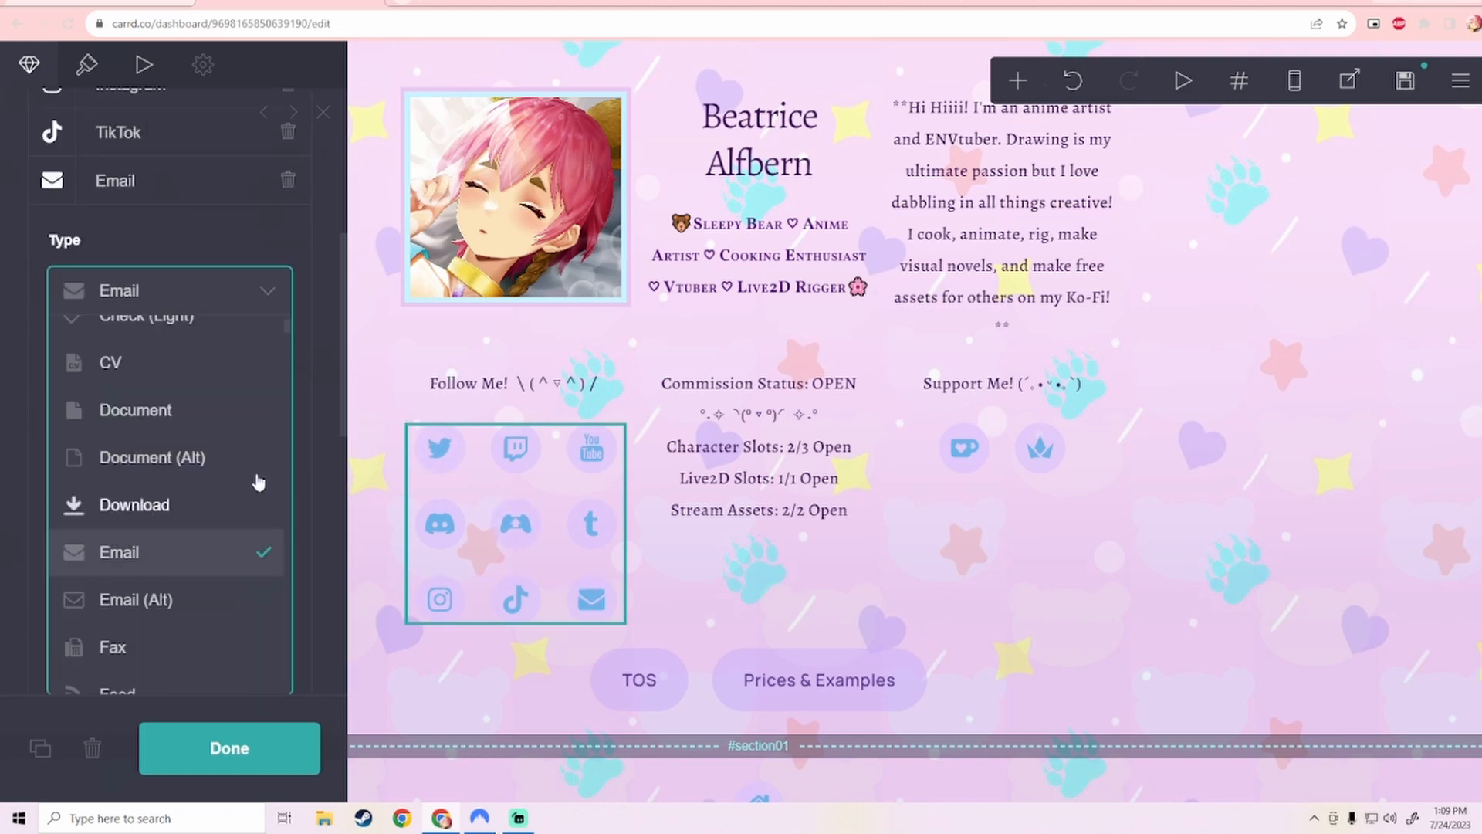
scroll(255, 482, "down", 6)
scroll(223, 440, "down", 10)
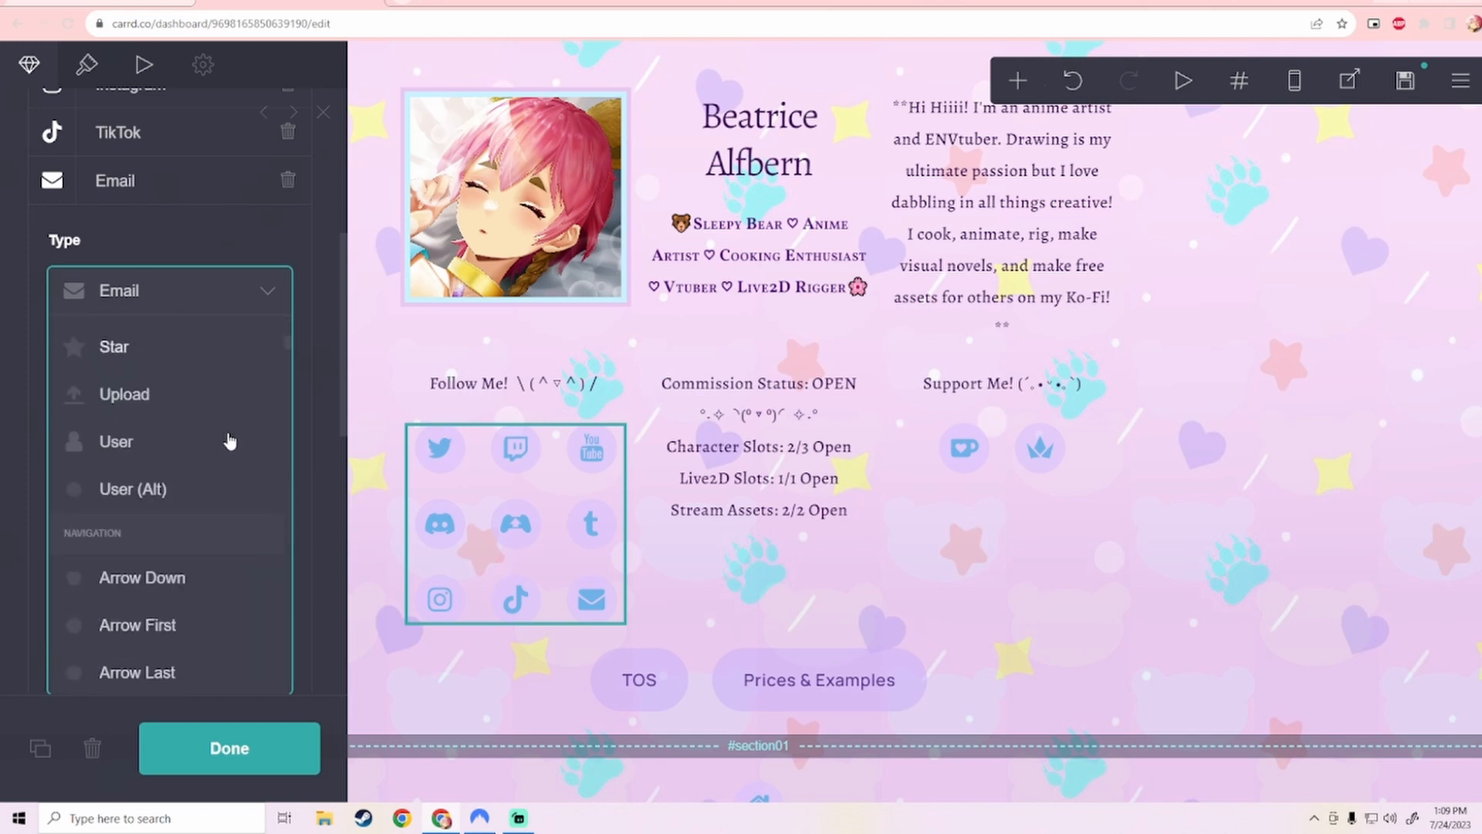
scroll(132, 418, "down", 9)
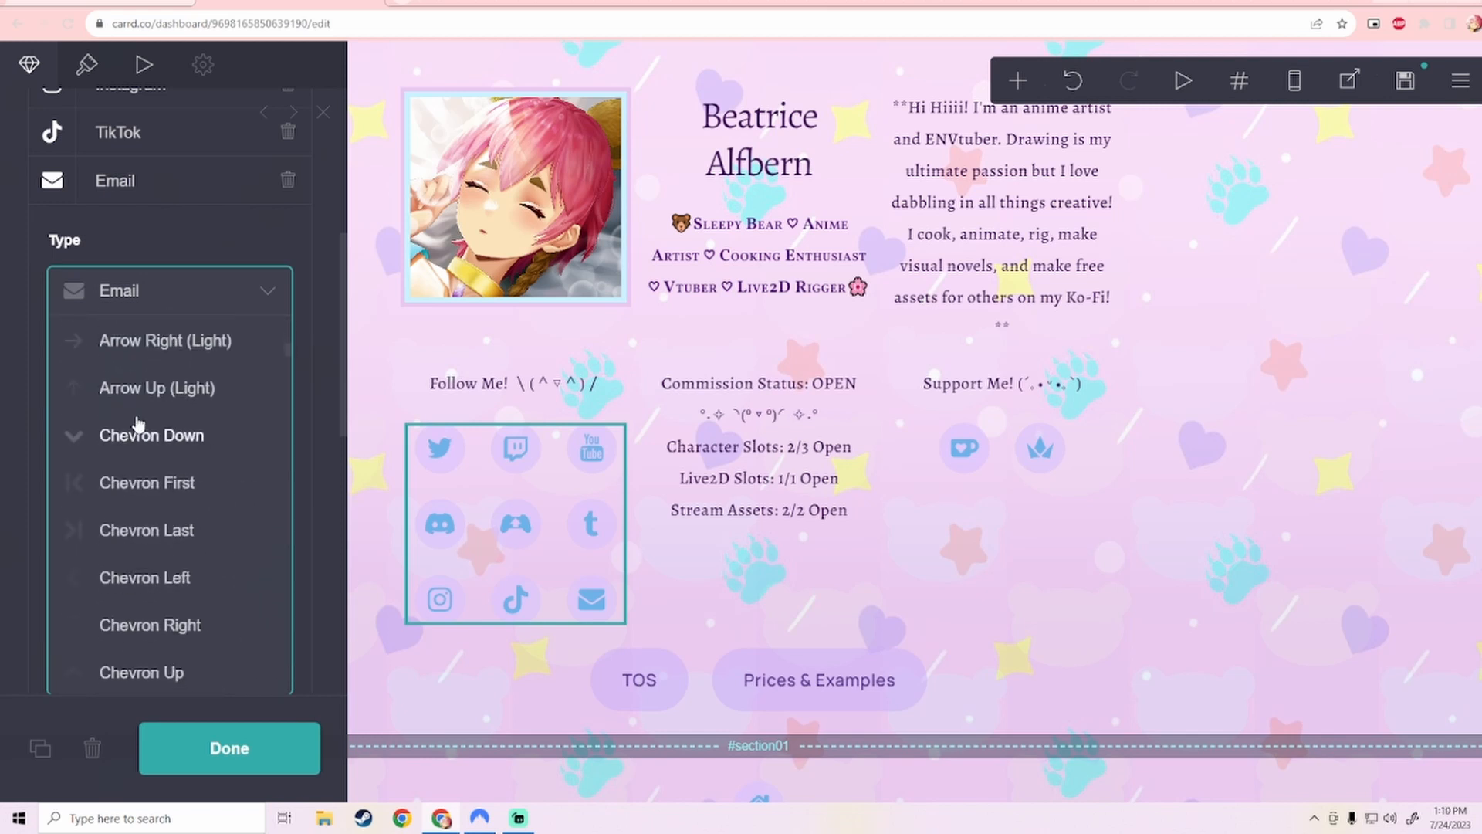
scroll(210, 414, "down", 10)
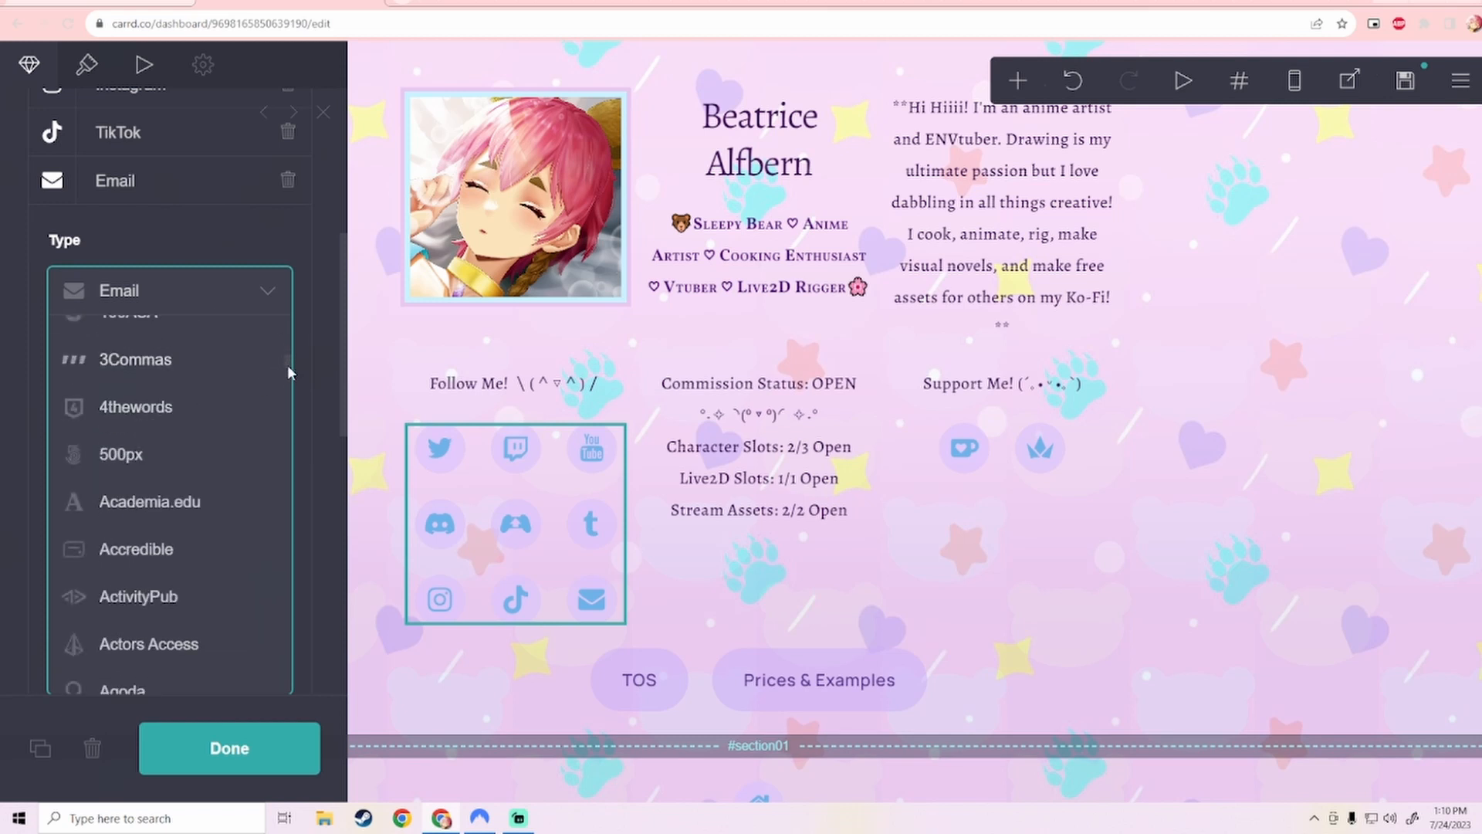
left_click_drag(287, 364, 290, 506)
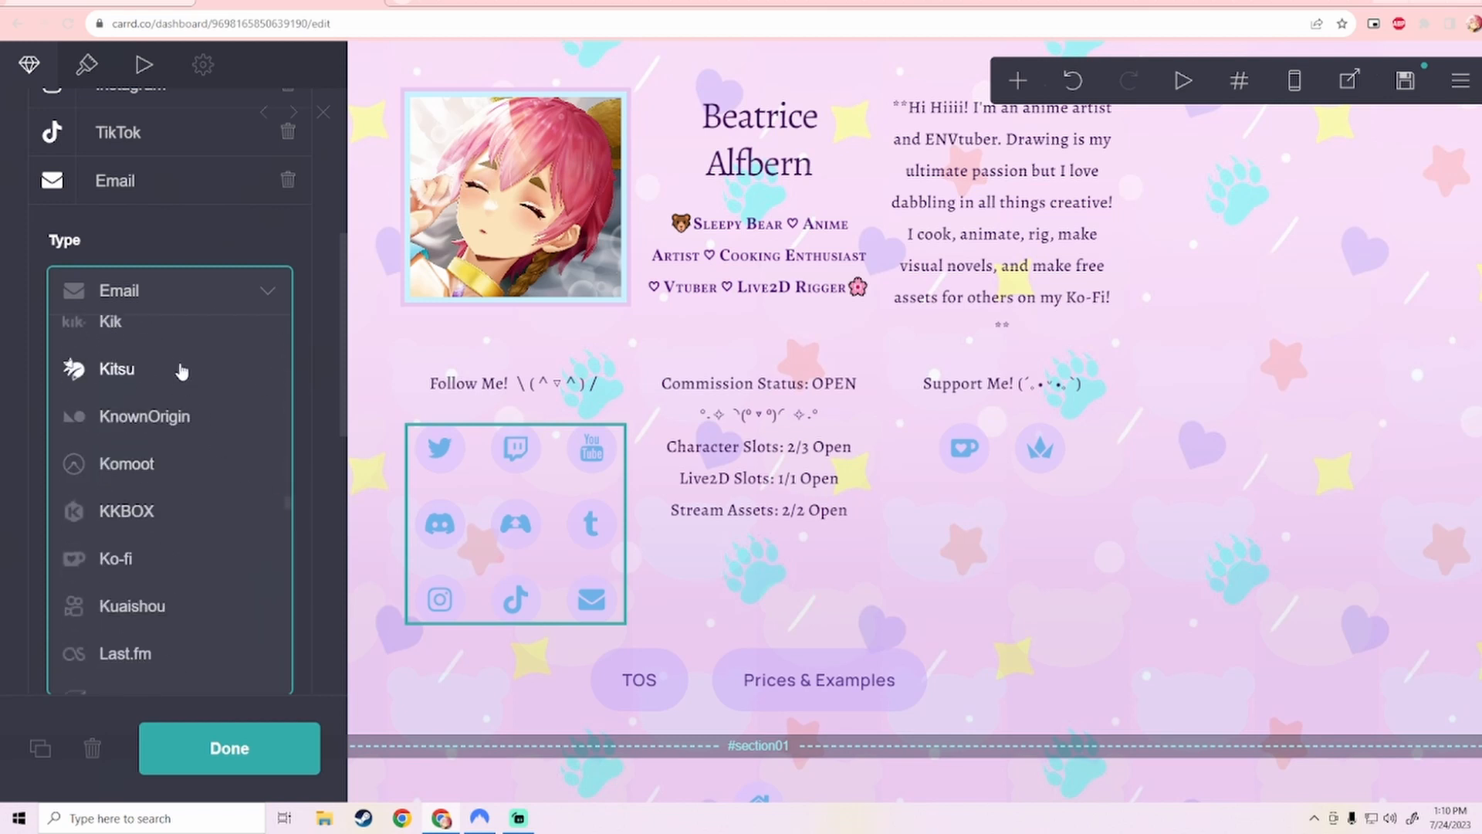
scroll(182, 376, "down", 5)
scroll(180, 378, "down", 6)
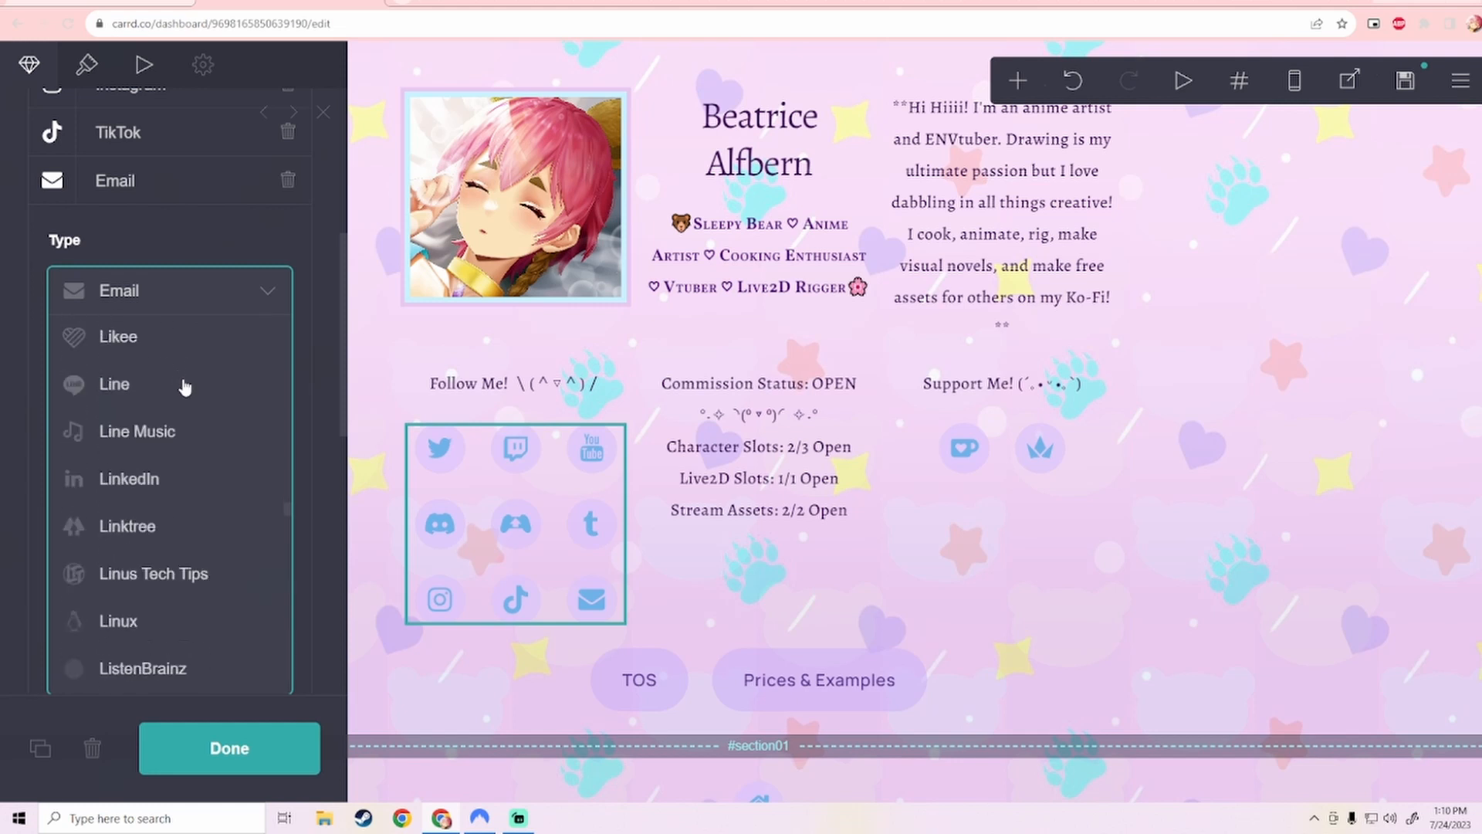
scroll(185, 392, "down", 5)
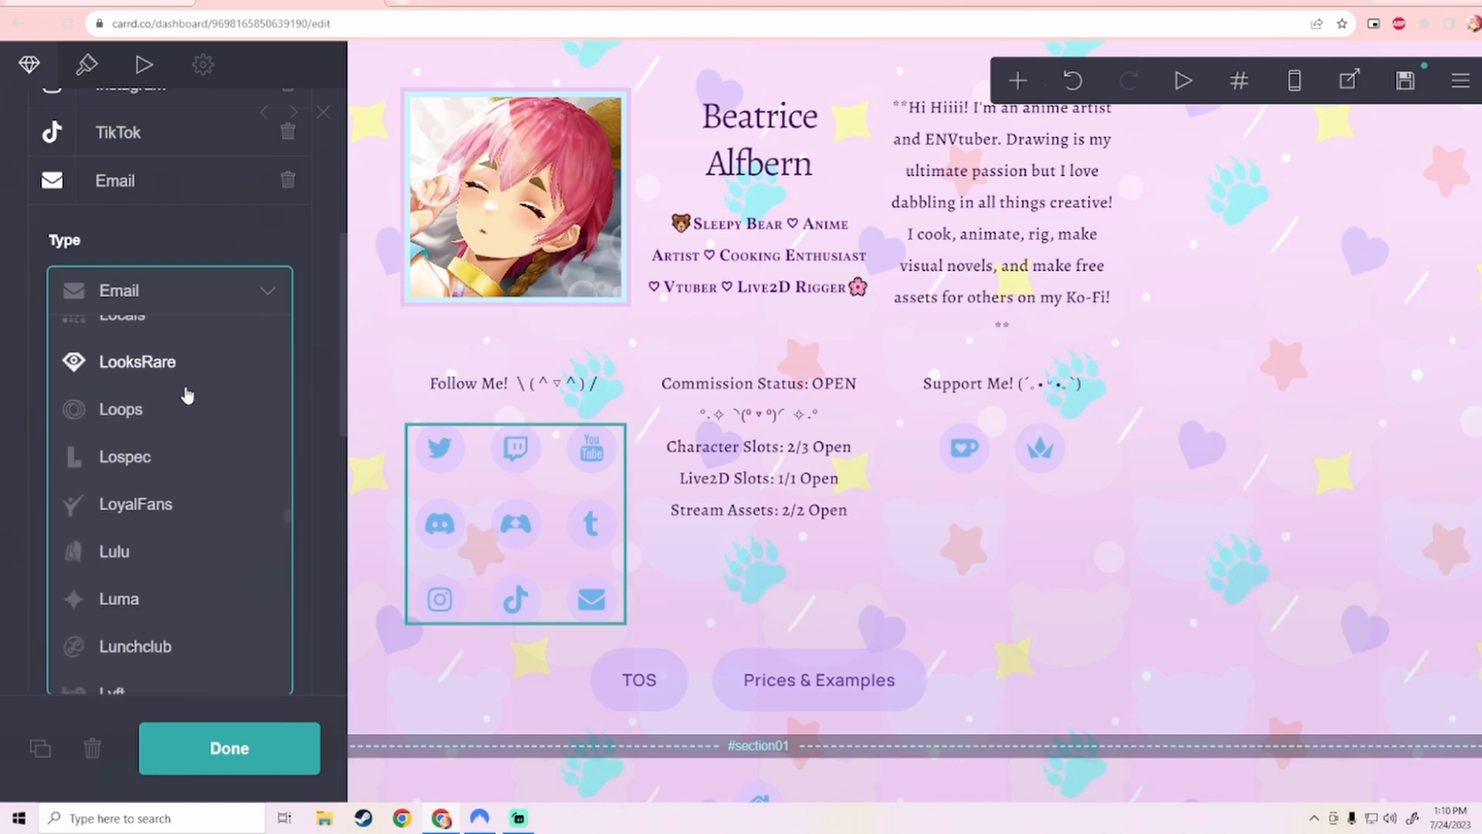
scroll(188, 392, "down", 7)
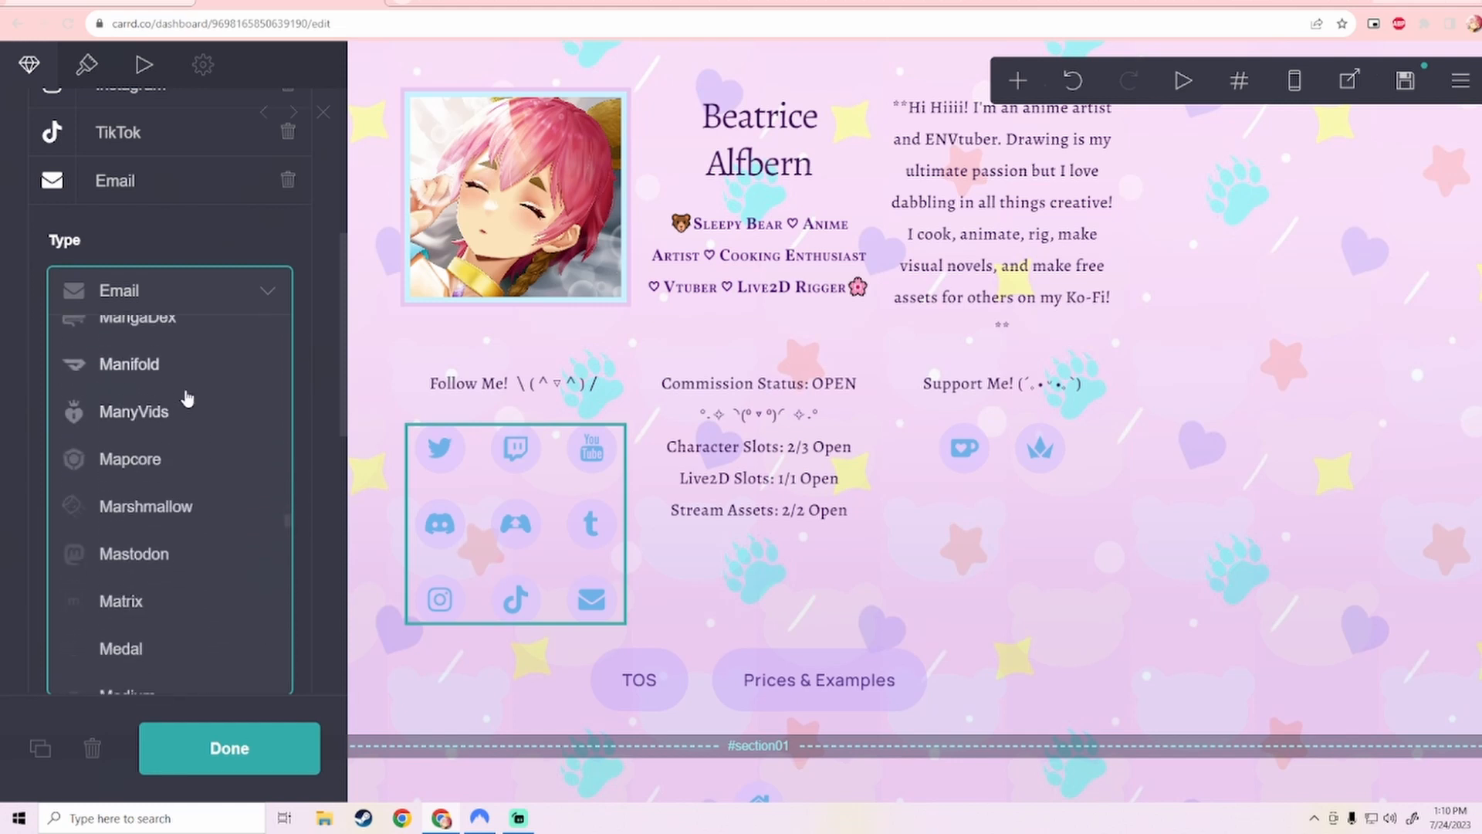
left_click(301, 291)
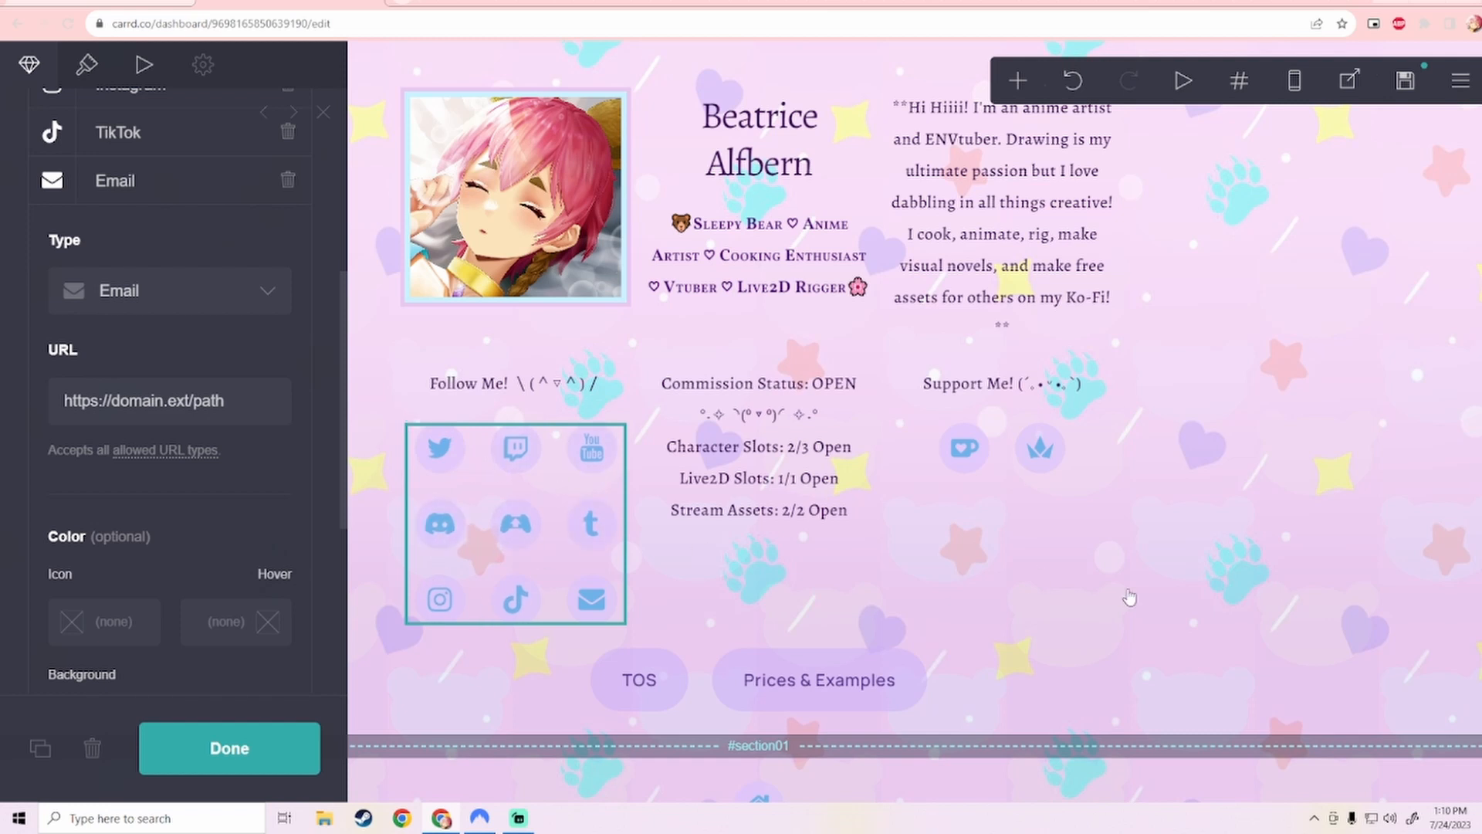
Step: Open the settings of the TOS and Prices & Examples buttons and look through the Terms of Service section
left_click(978, 697)
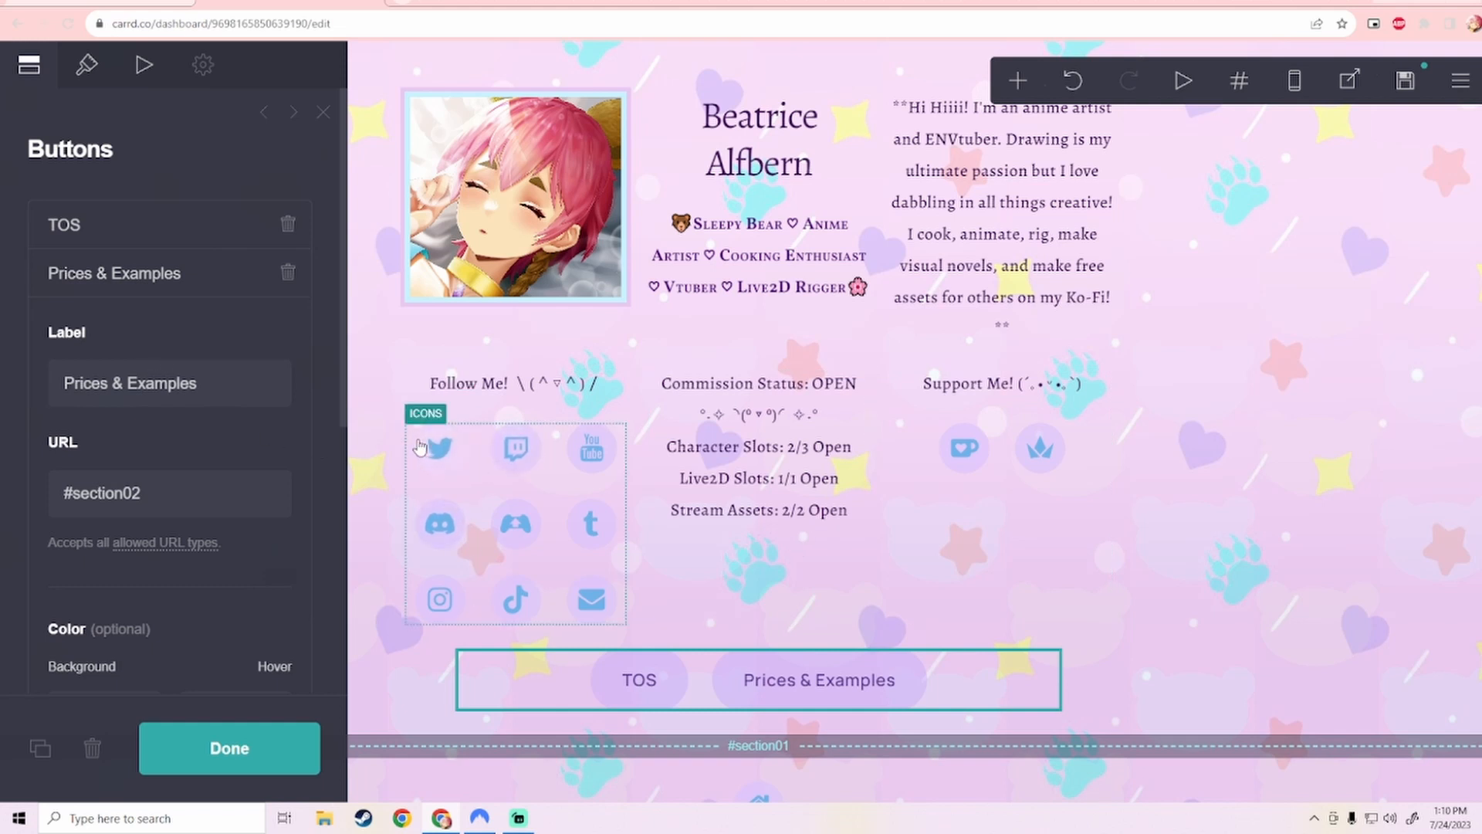
scroll(629, 603, "down", 2)
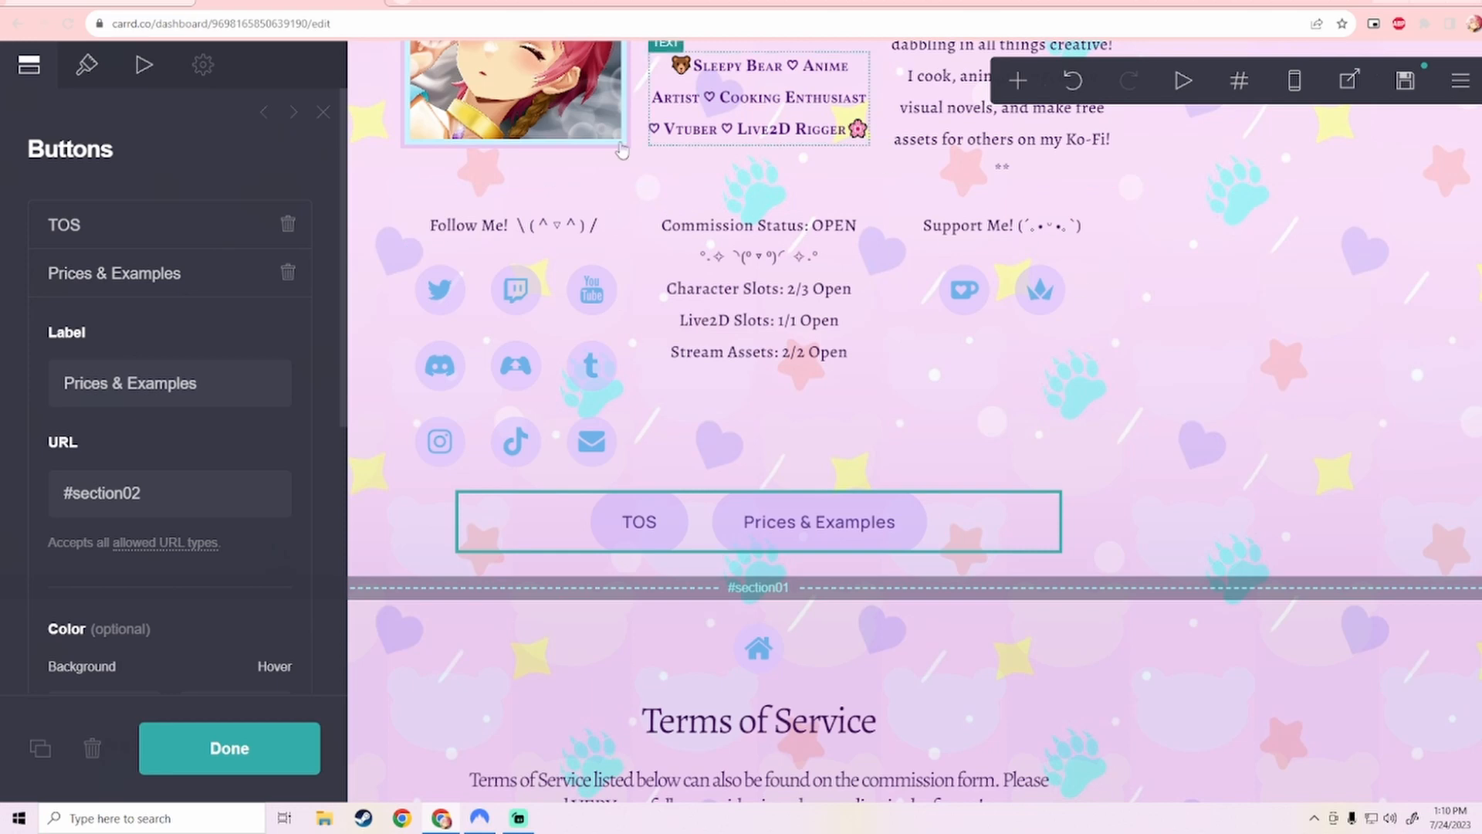
scroll(881, 413, "down", 15)
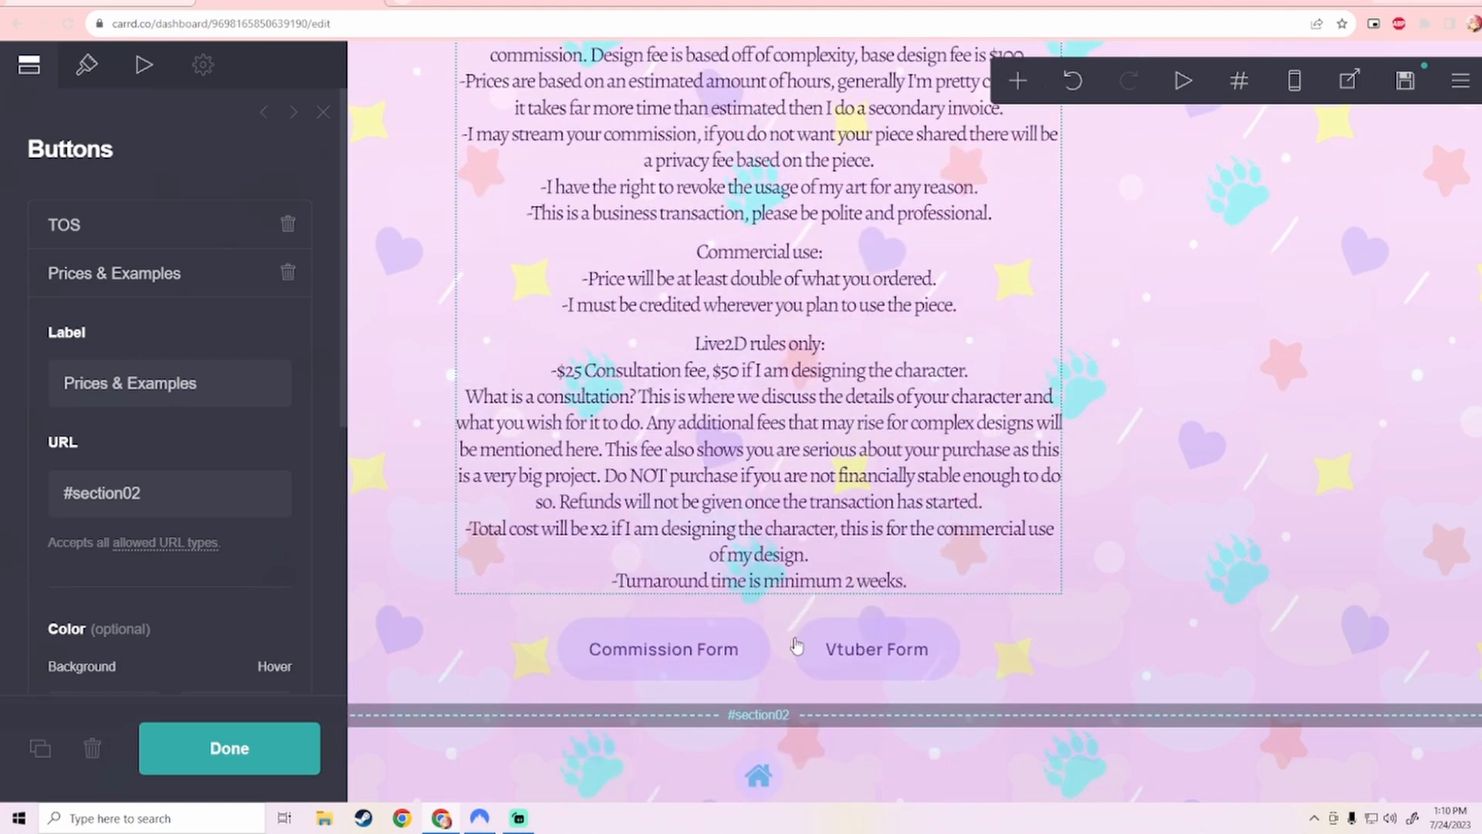
scroll(621, 494, "up", 15)
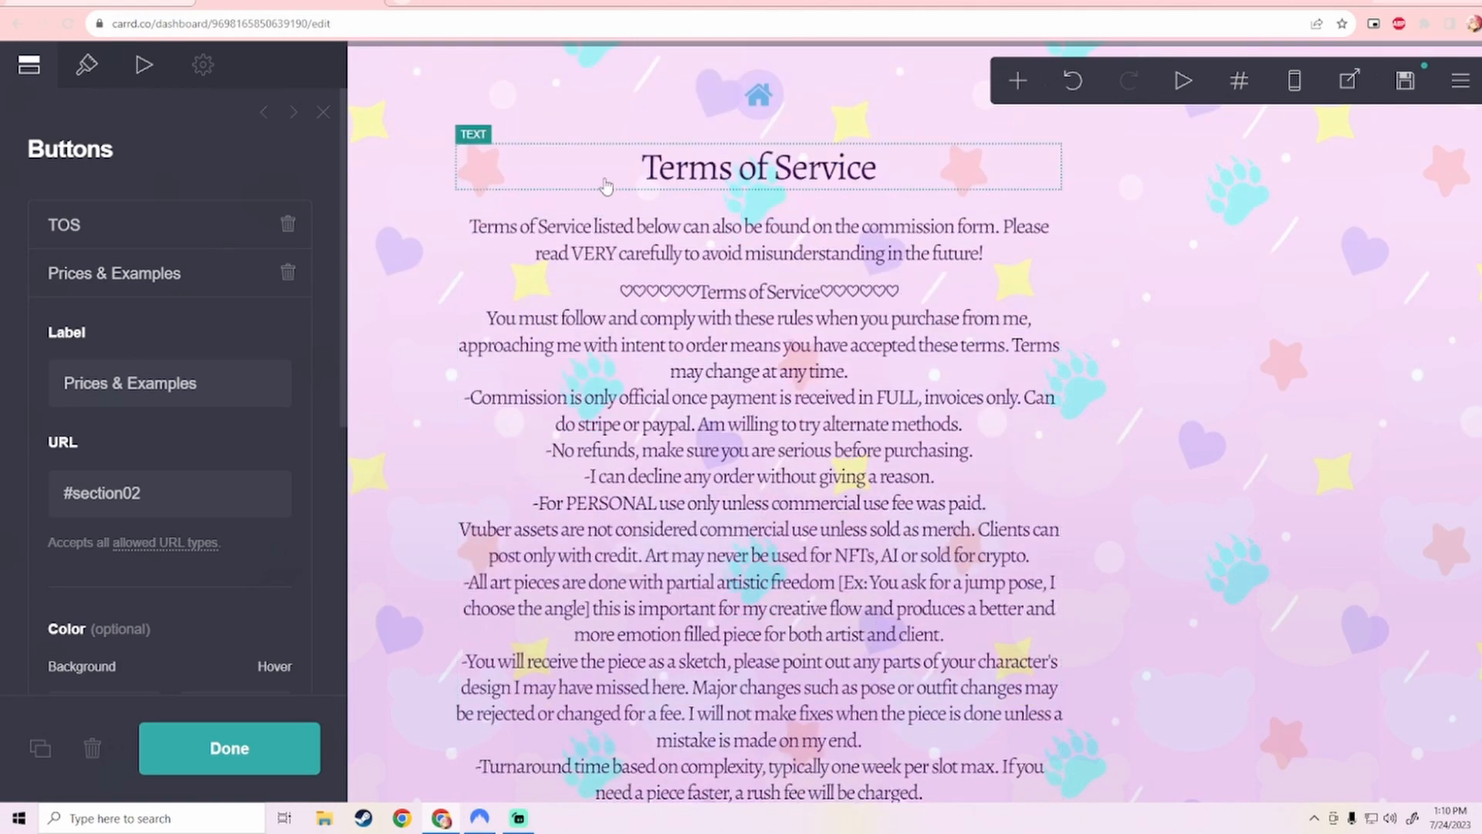
scroll(760, 494, "up", 8)
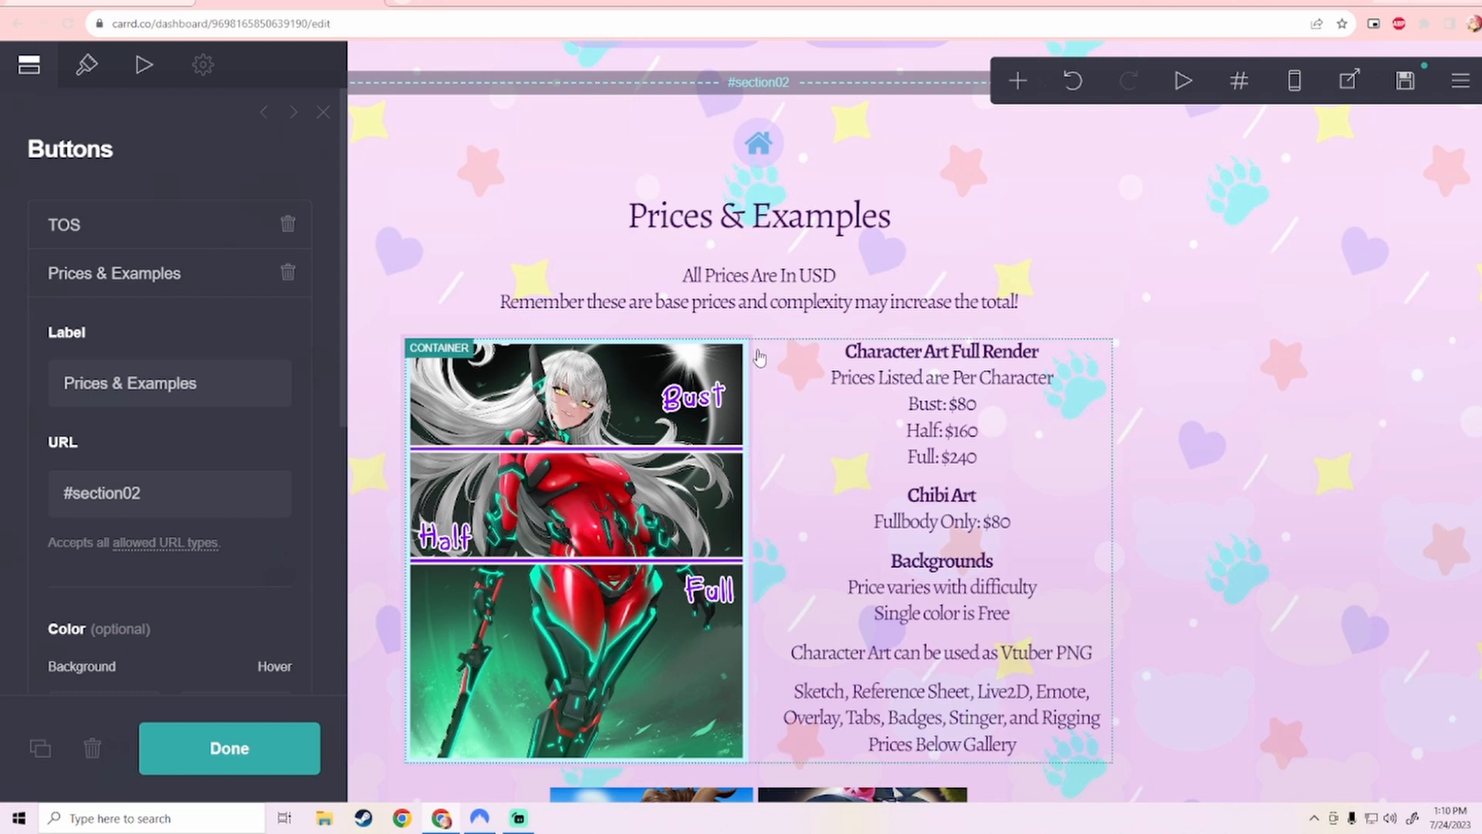
Step: Open the Bust/Half/Full example image's appearance settings and examine its size, shape, border, drop shadow and margin options
left_click(726, 371)
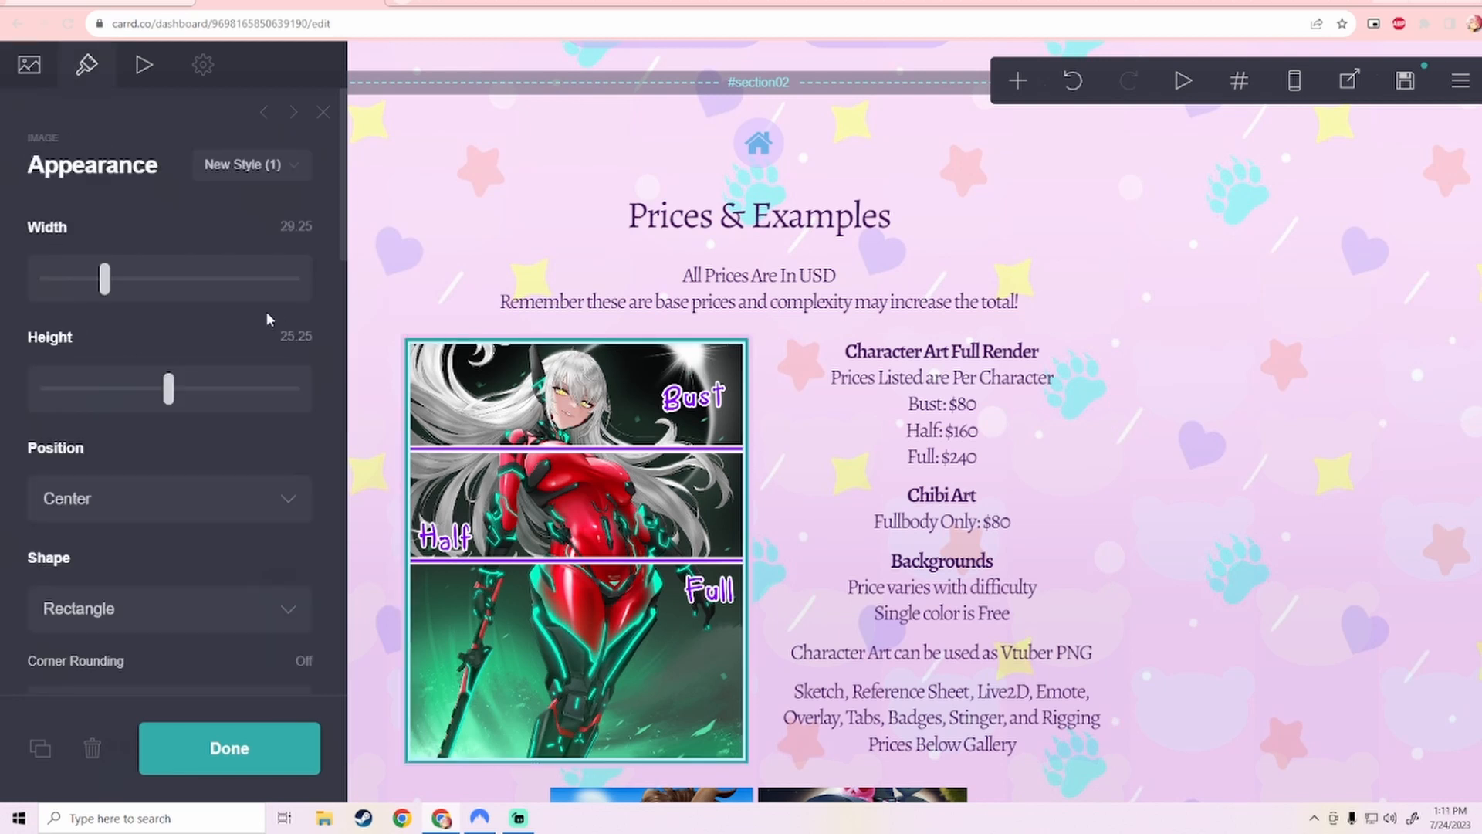
scroll(266, 312, "down", 3)
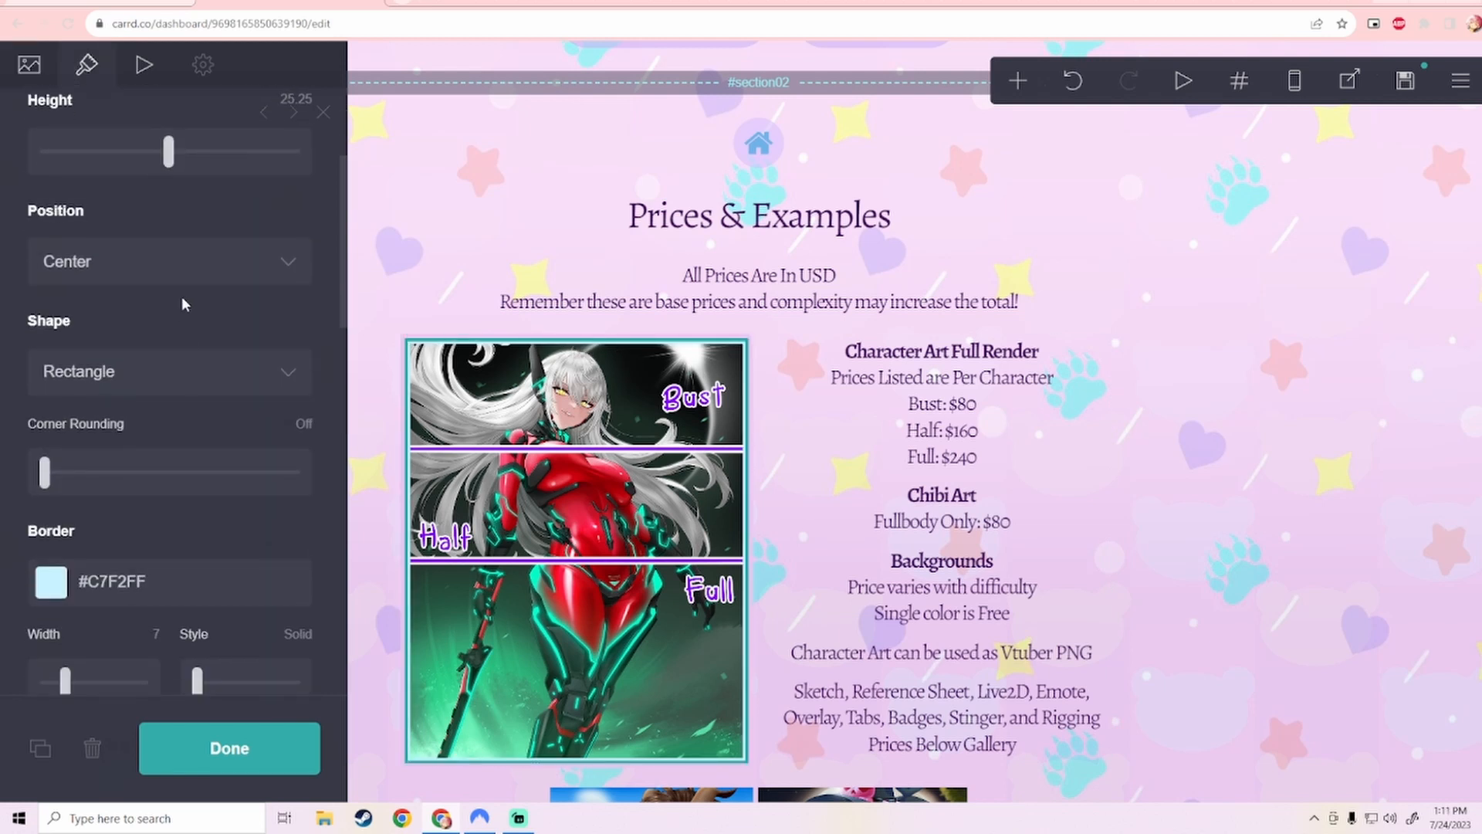
scroll(182, 308, "down", 3)
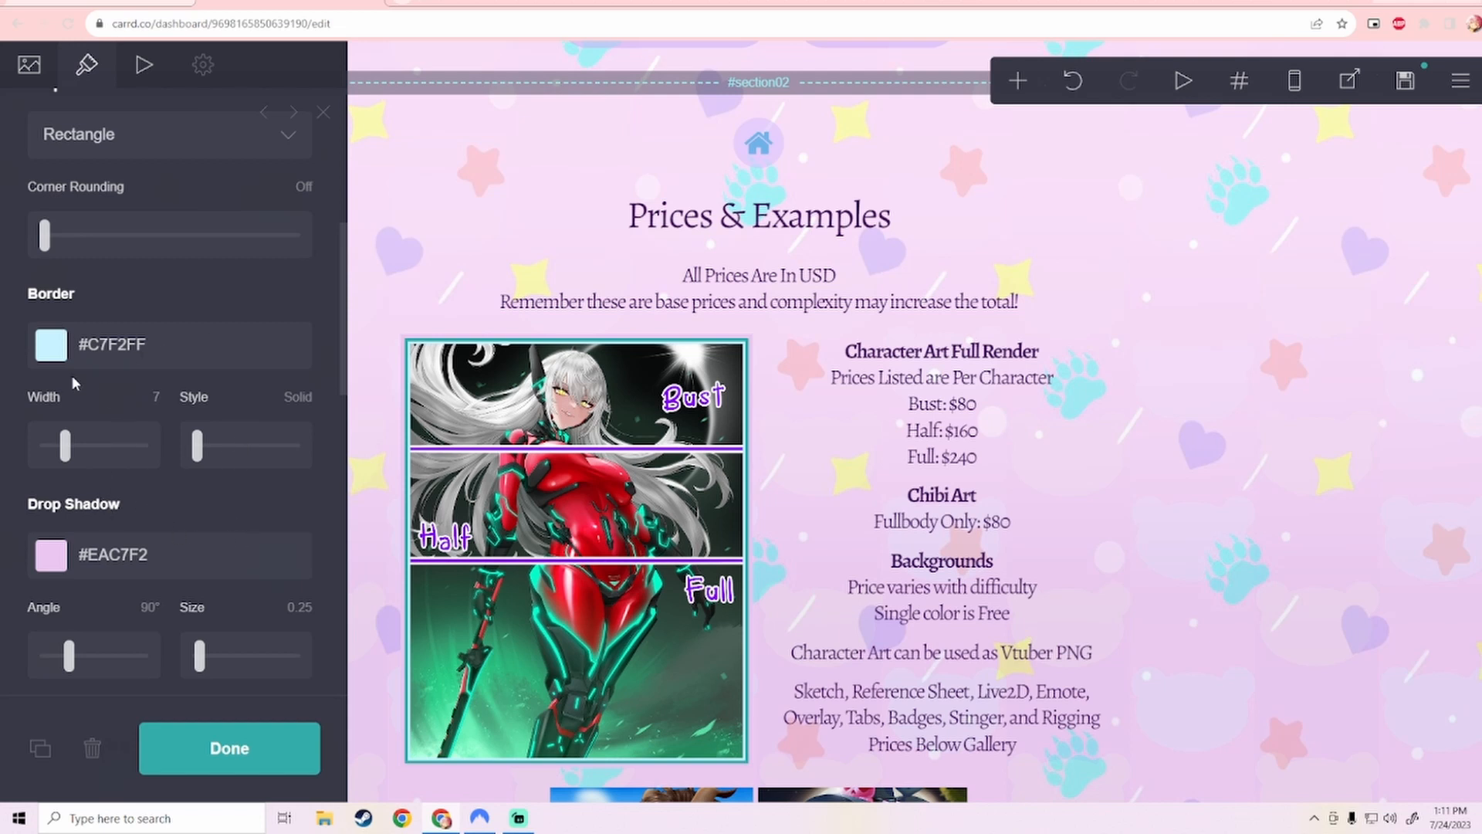
scroll(229, 506, "down", 3)
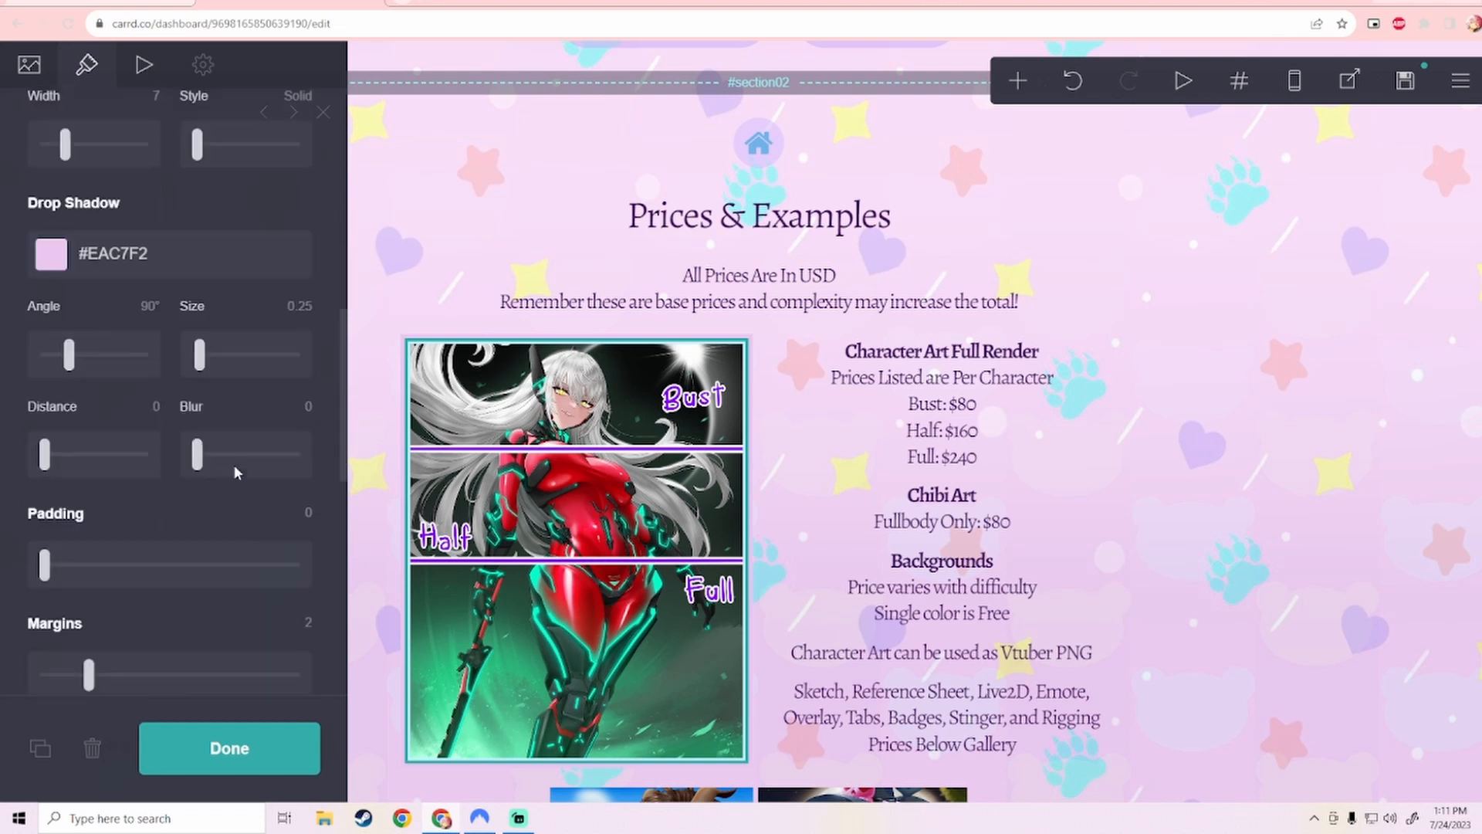
scroll(184, 436, "up", 7)
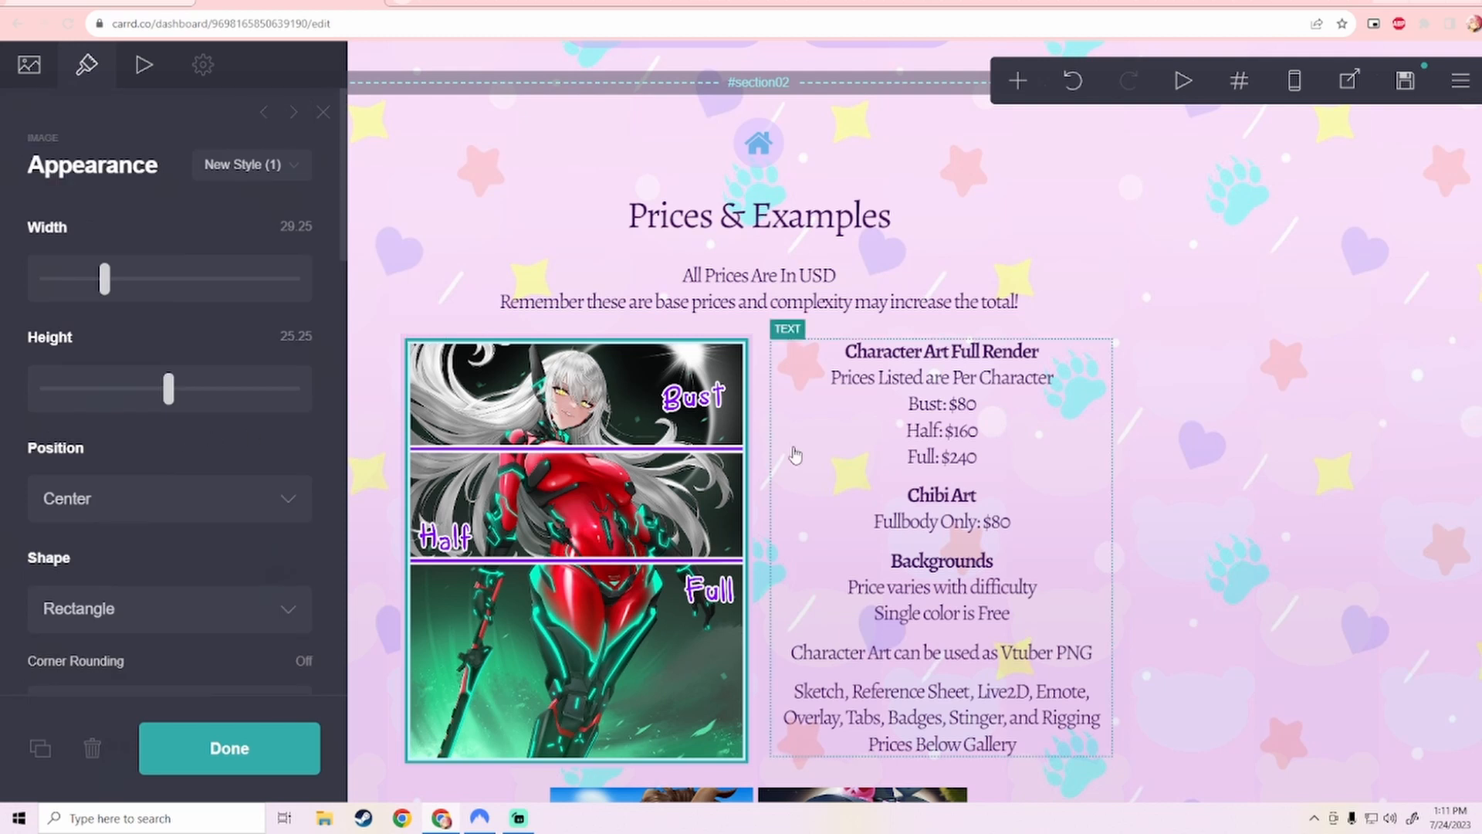
Step: Check the example image's manual mobile options, element settings and image source options, and close its settings
scroll(772, 421, "down", 5)
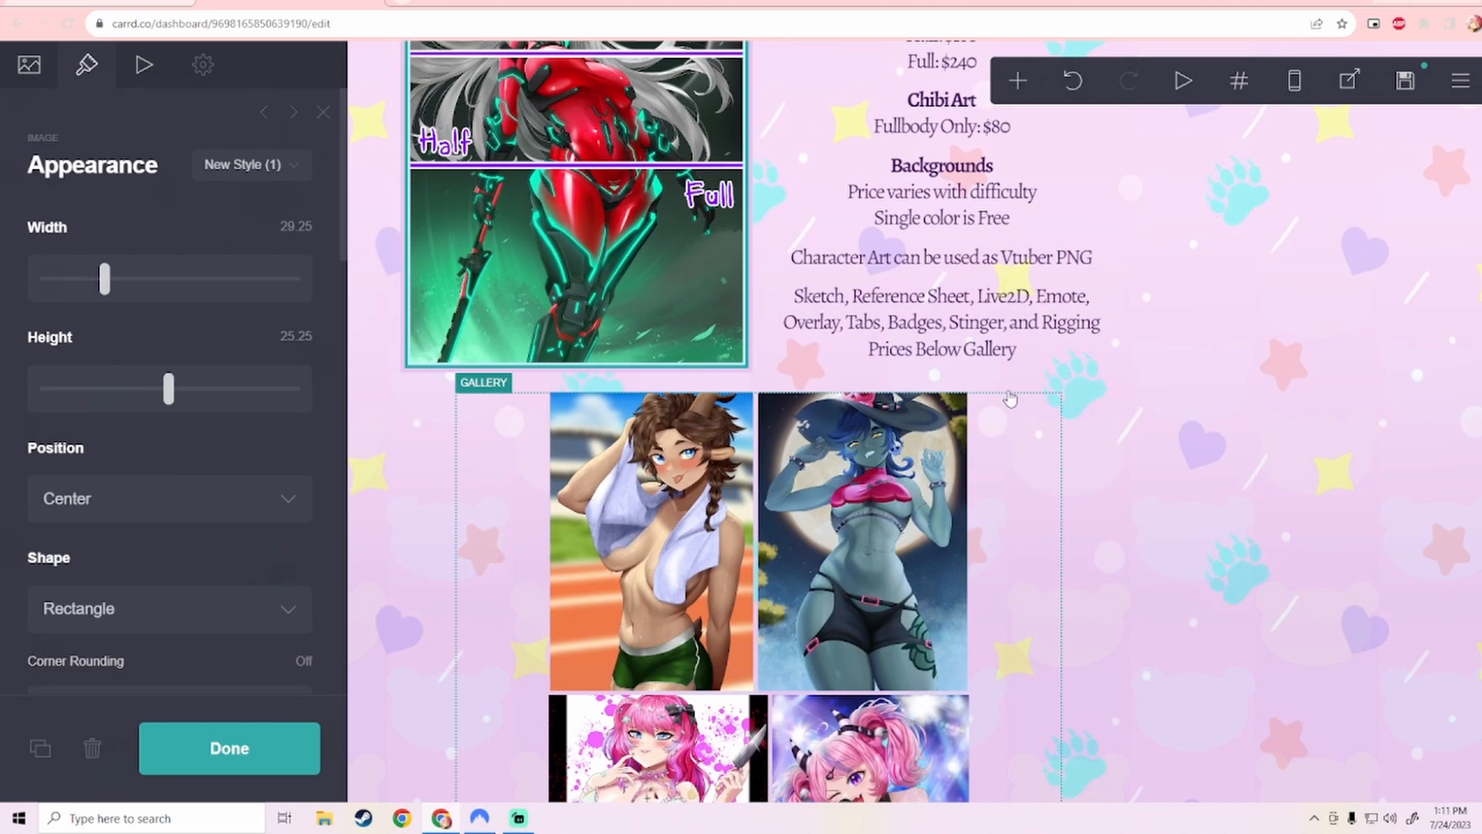
scroll(1009, 401, "down", 4)
scroll(1089, 355, "up", 15)
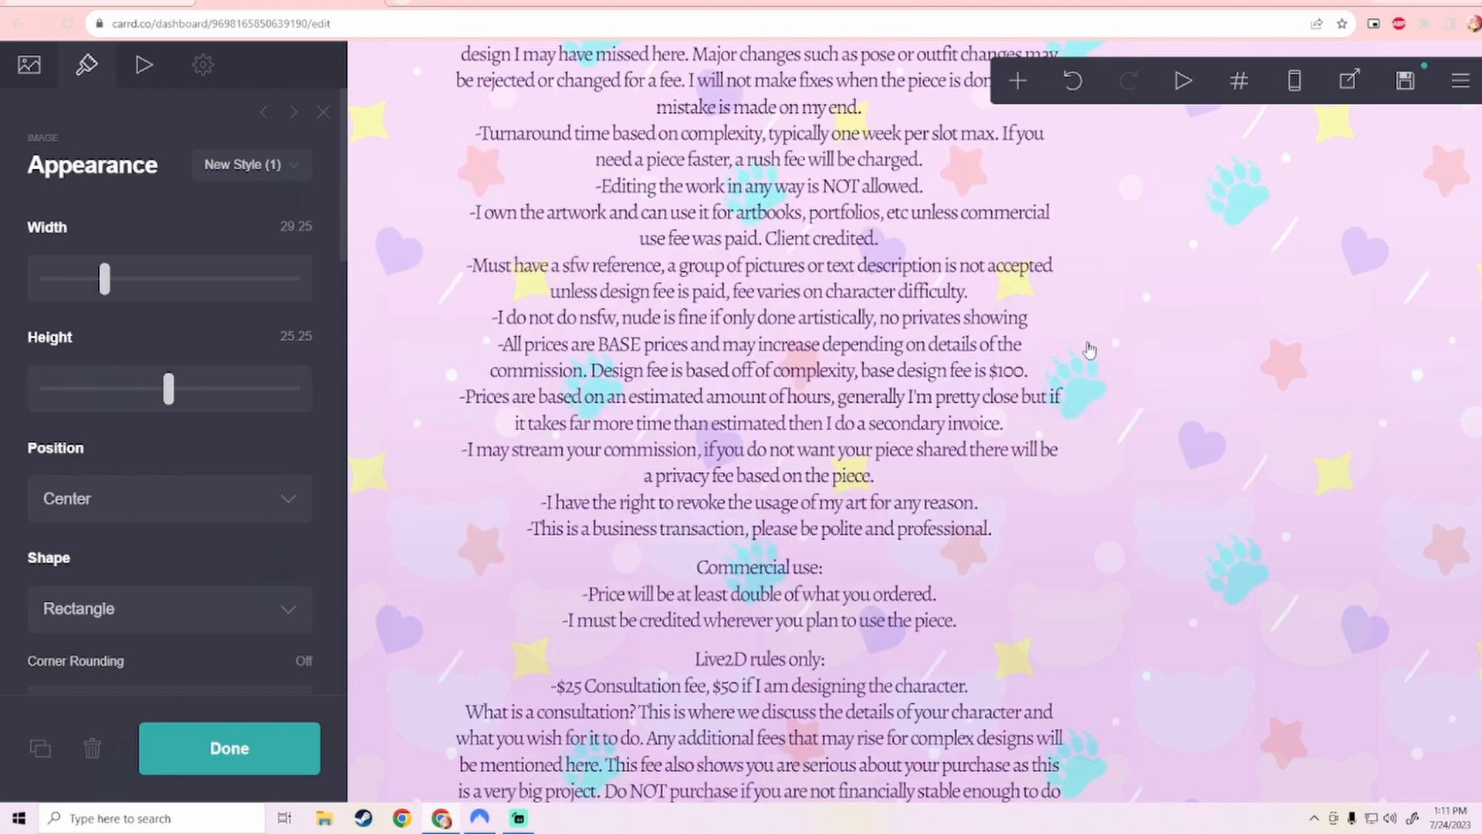
scroll(772, 329, "up", 3)
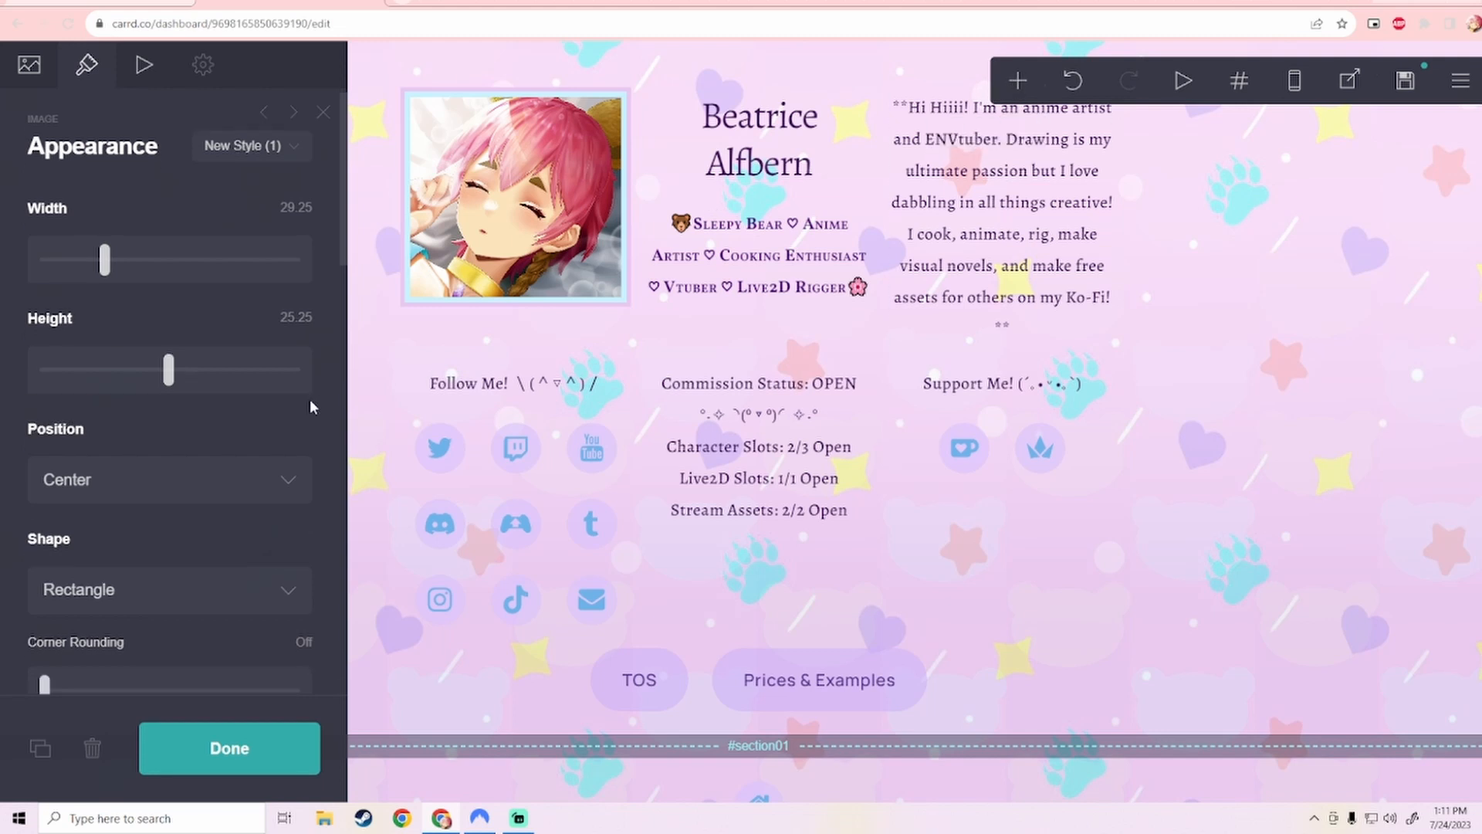
scroll(317, 391, "down", 5)
scroll(317, 391, "down", 10)
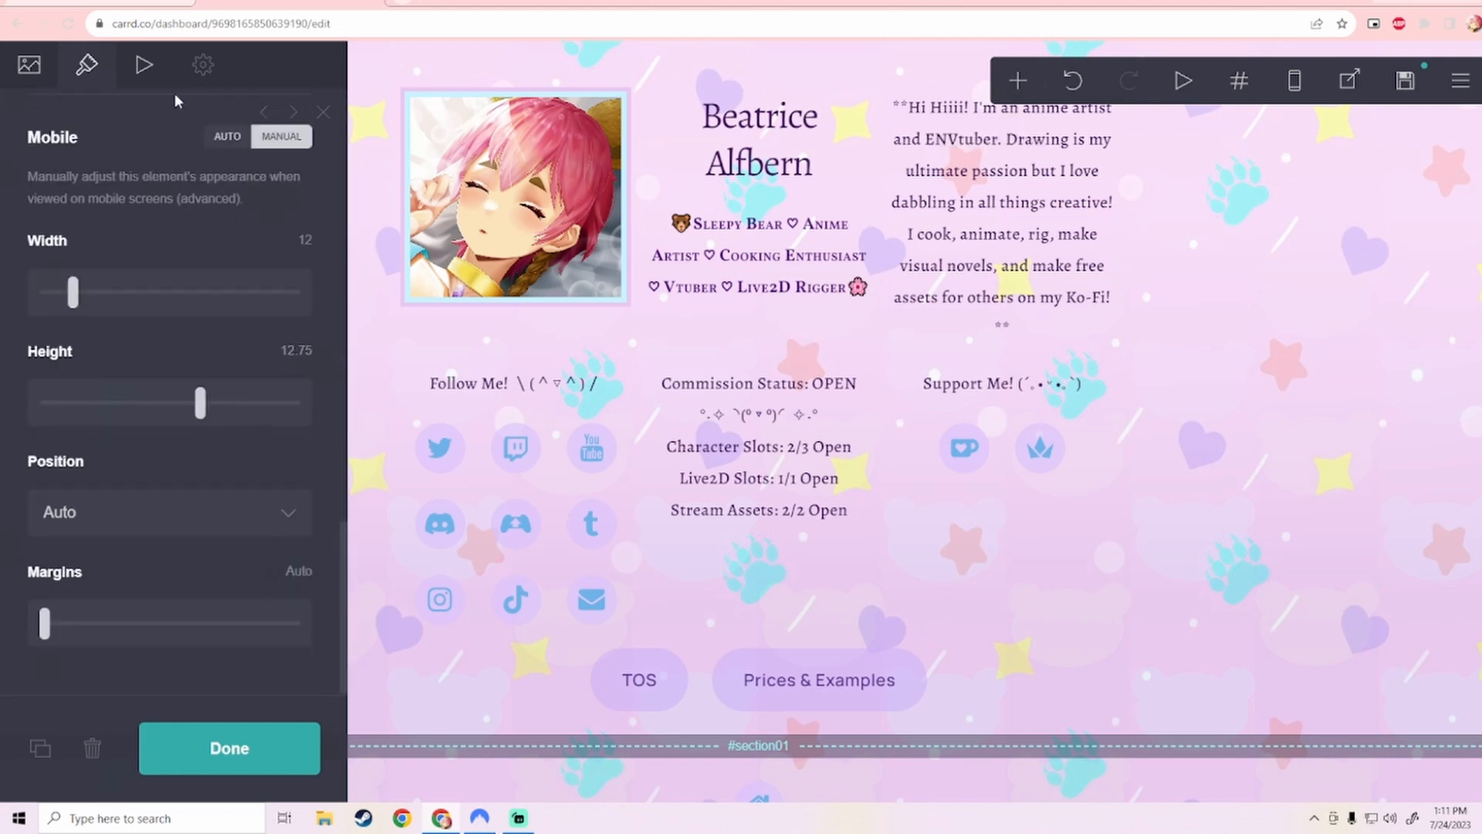
left_click(166, 71)
left_click(203, 65)
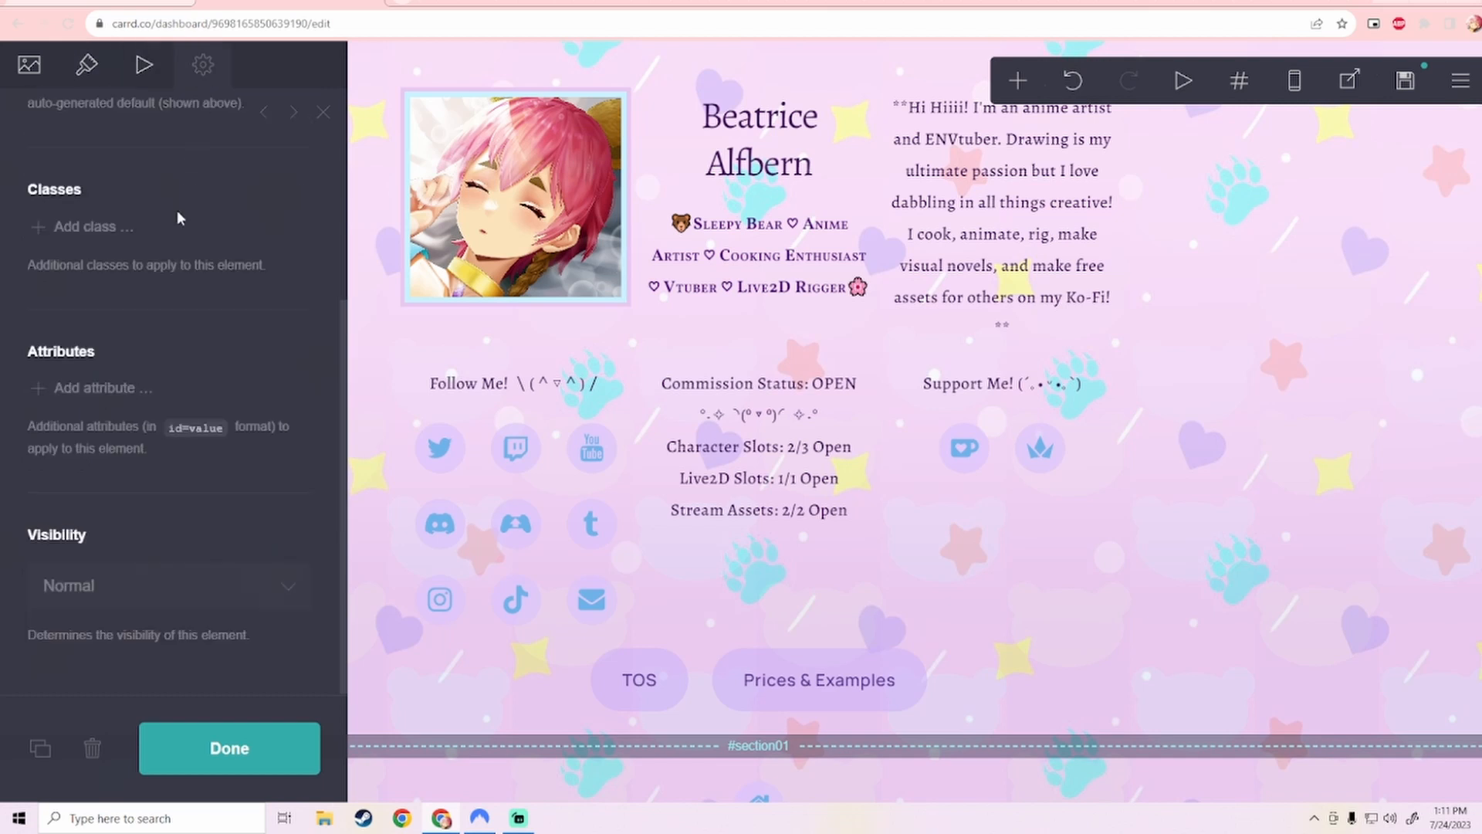
left_click(29, 65)
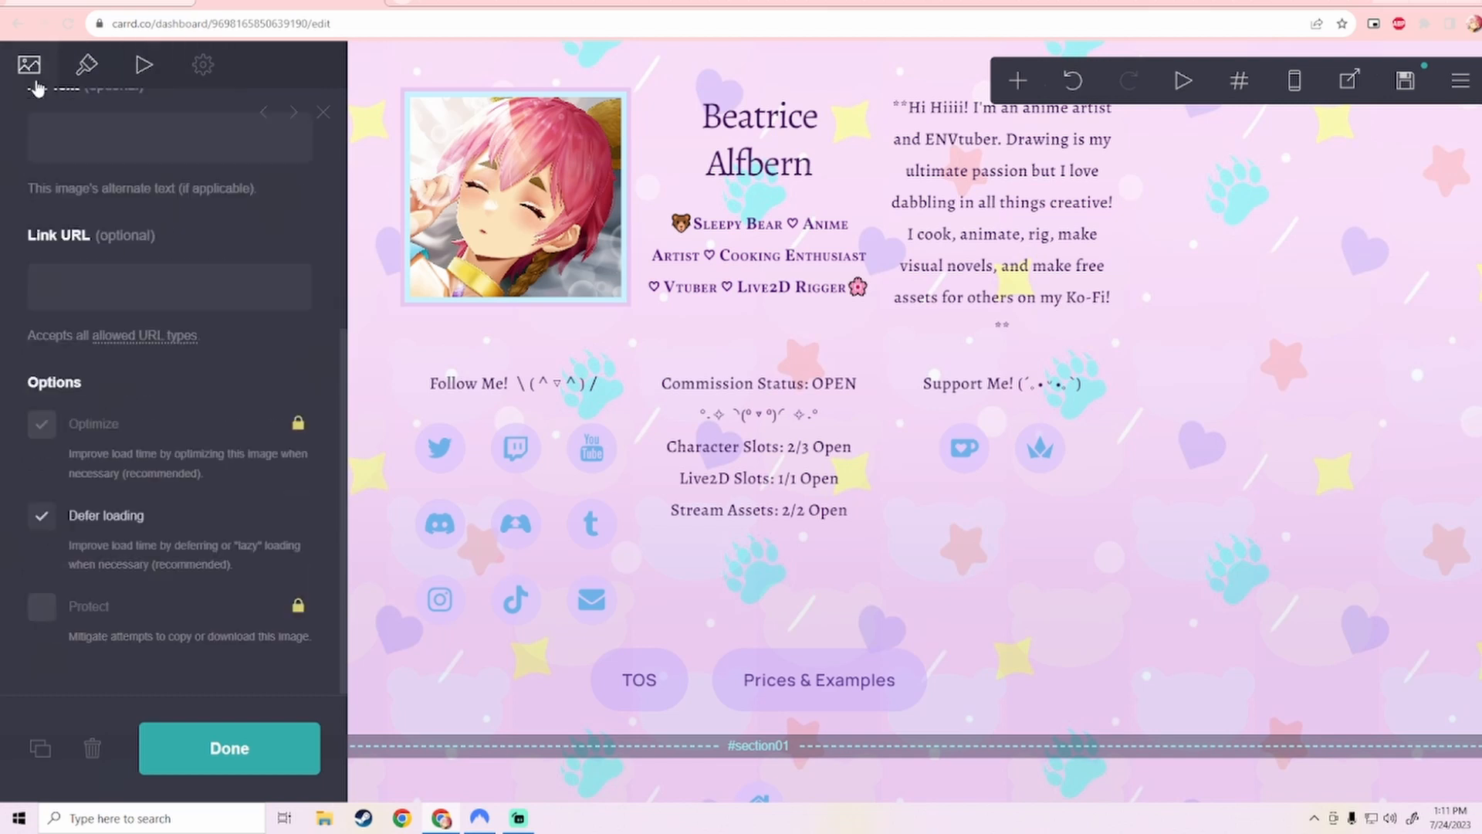
scroll(300, 231, "up", 8)
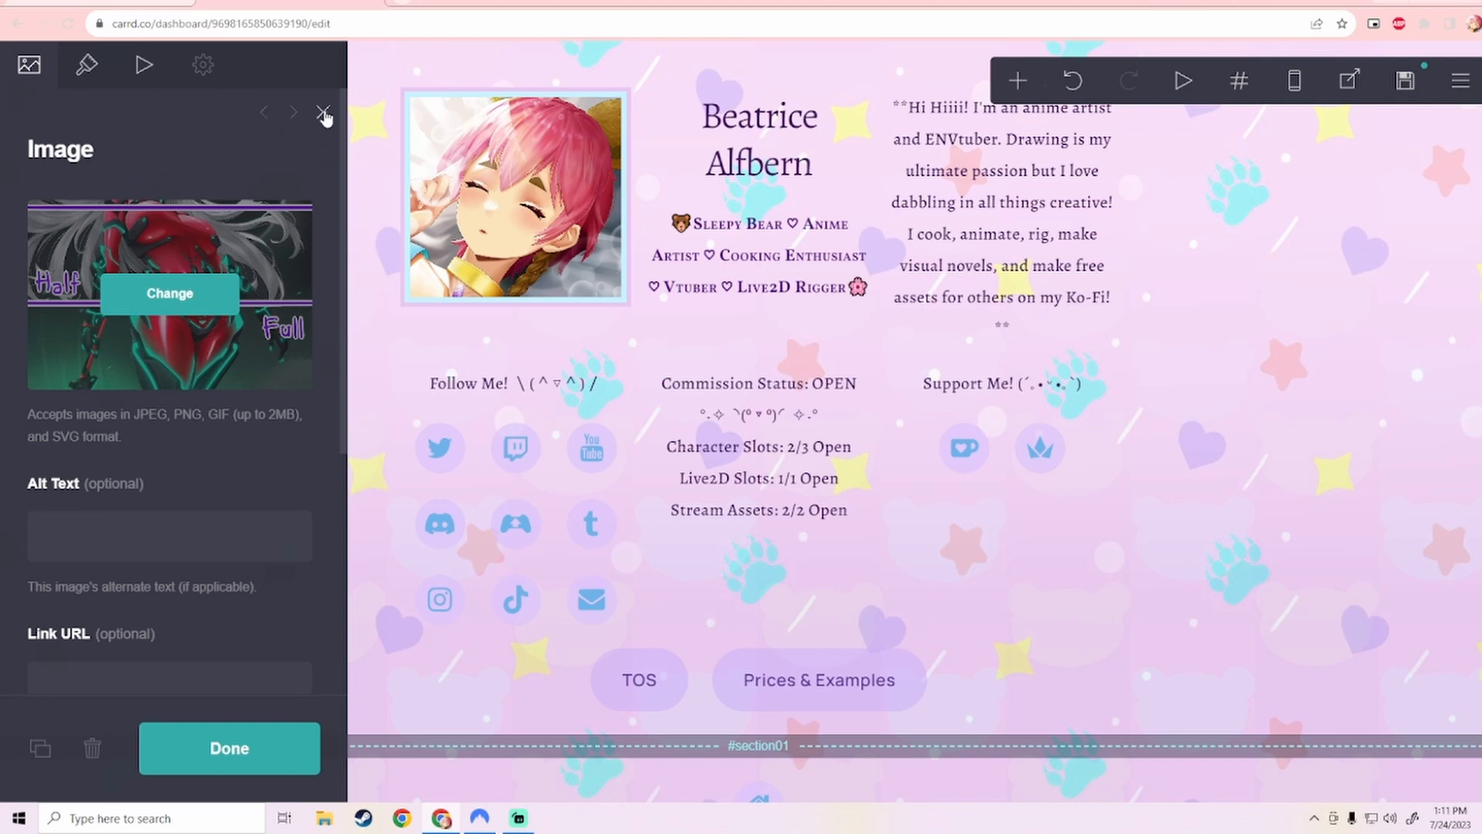
left_click(323, 114)
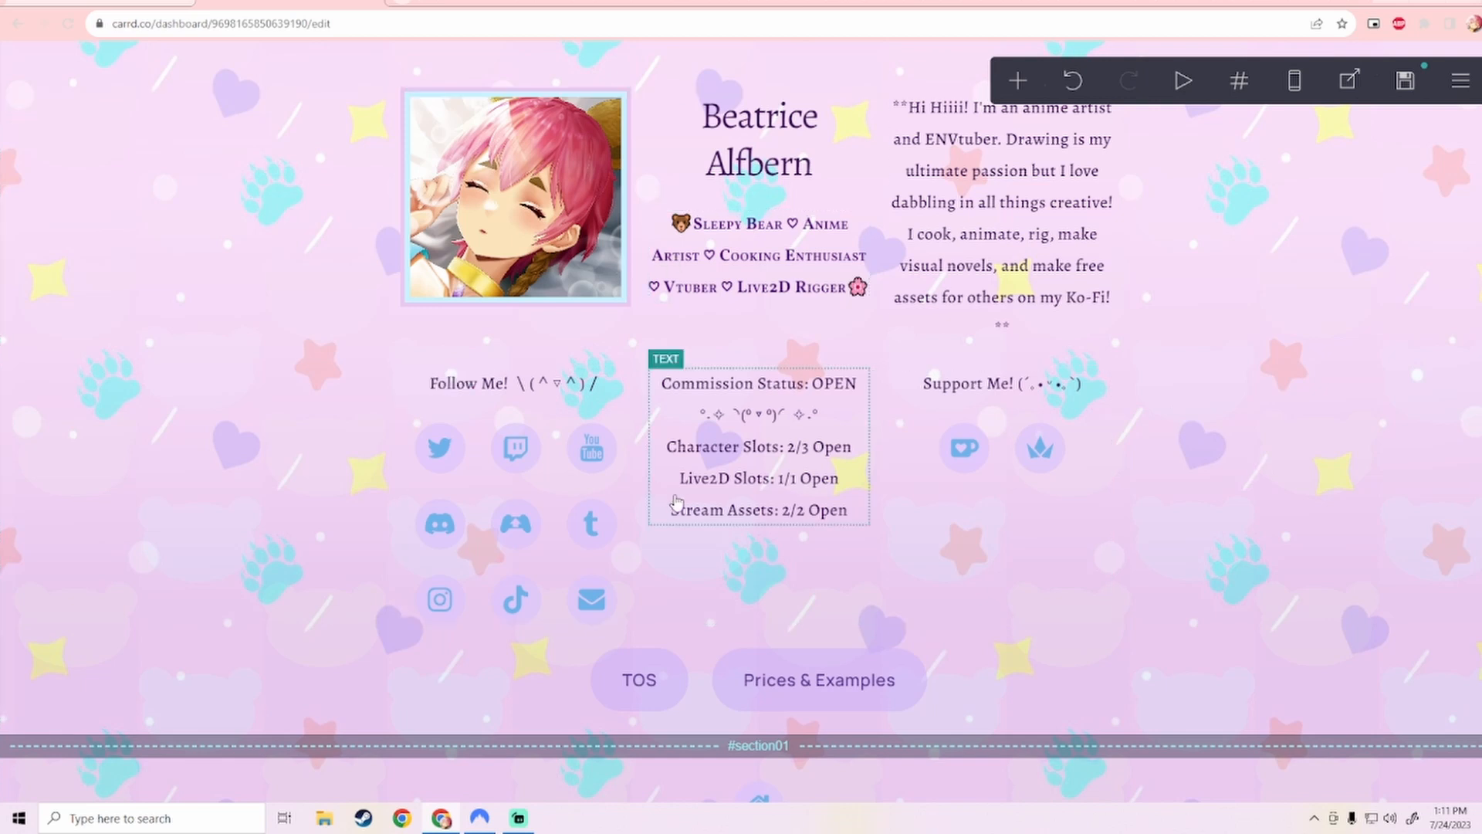
Step: Review the page's sections from the home profile through Terms of Service and Prices & Examples to the final form buttons
scroll(535, 93, "down", 3)
scroll(535, 93, "up", 3)
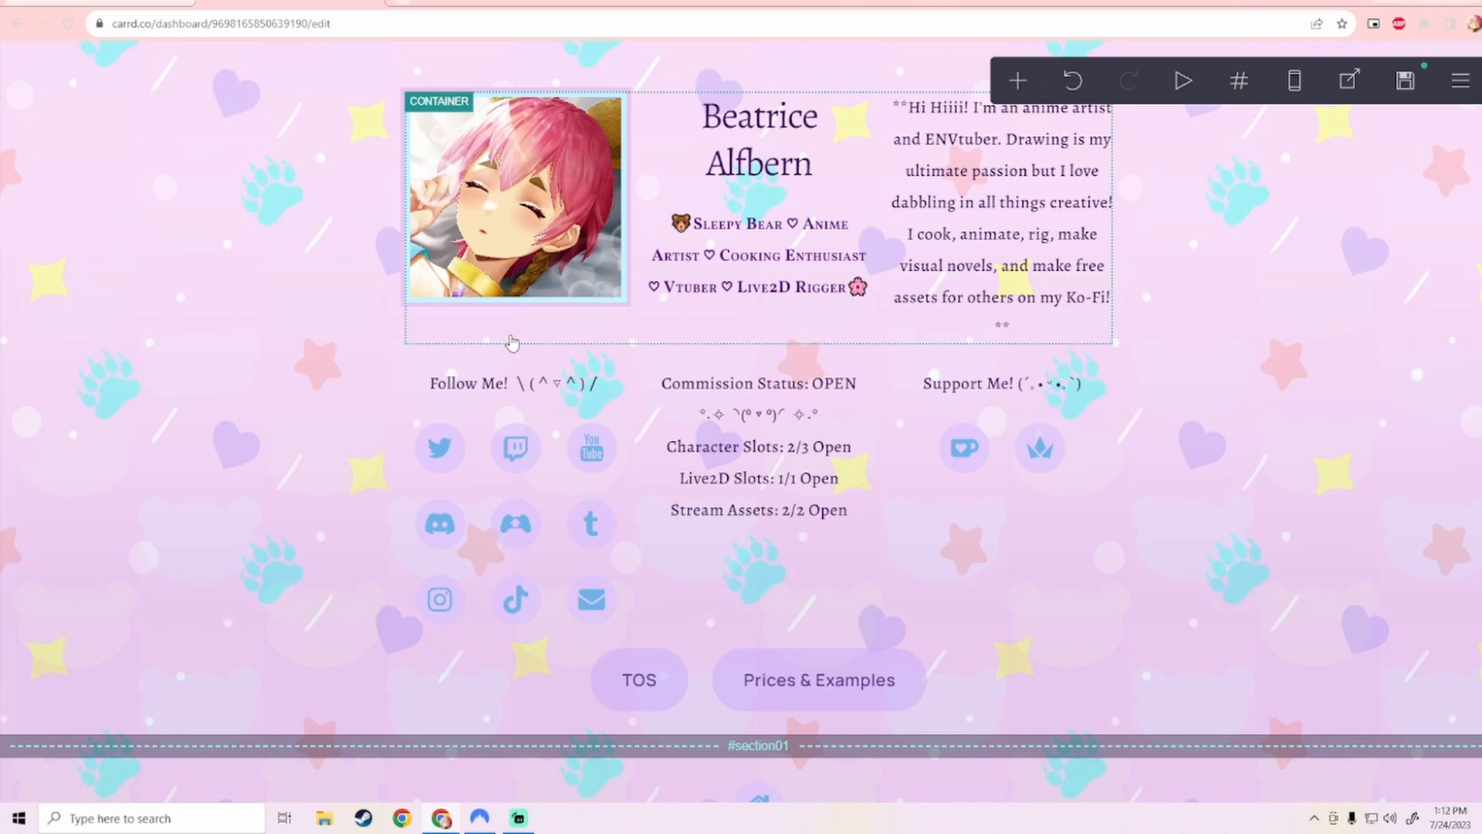
scroll(1298, 396, "down", 5)
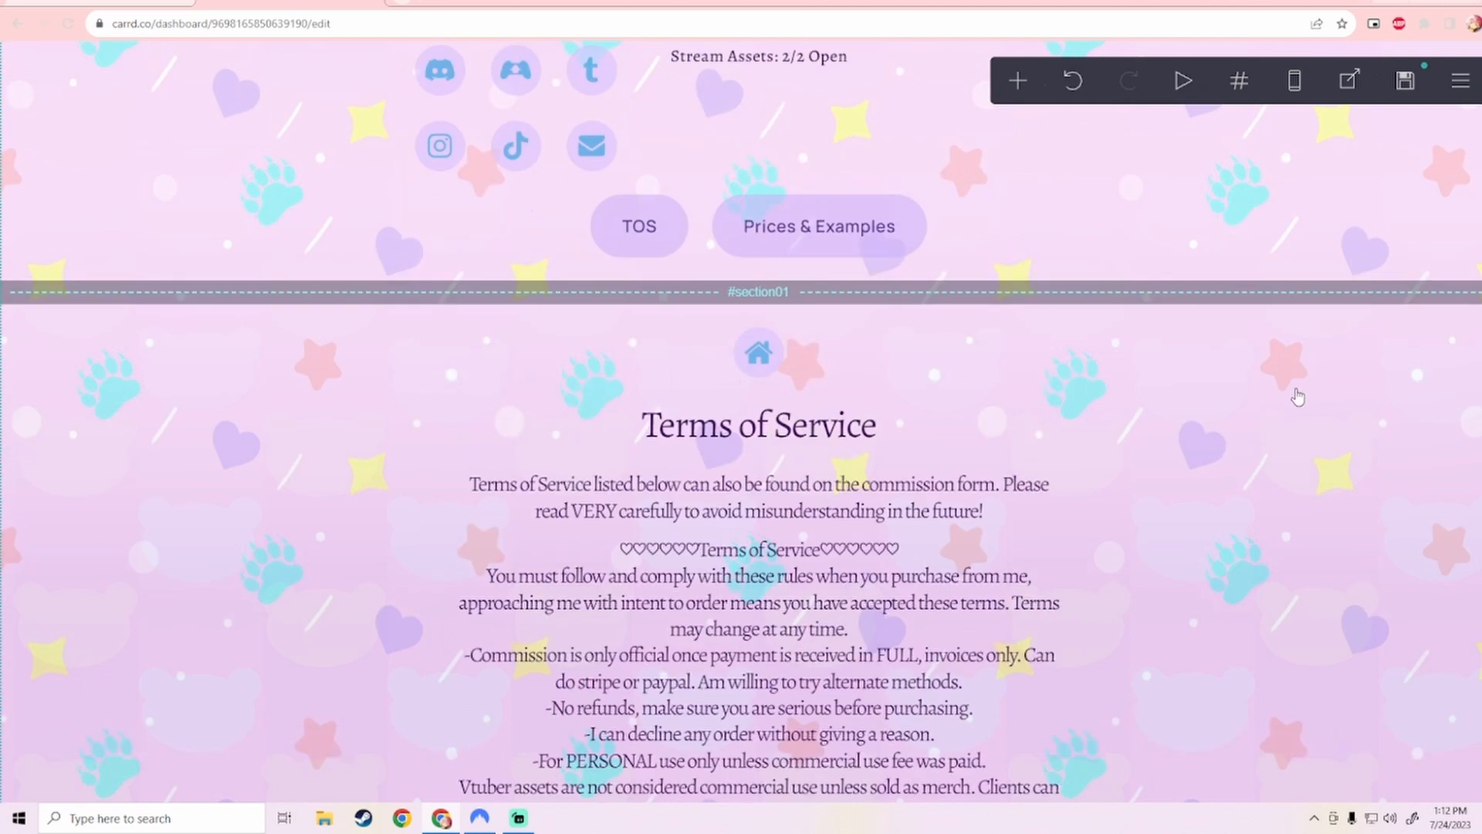
scroll(1297, 396, "down", 20)
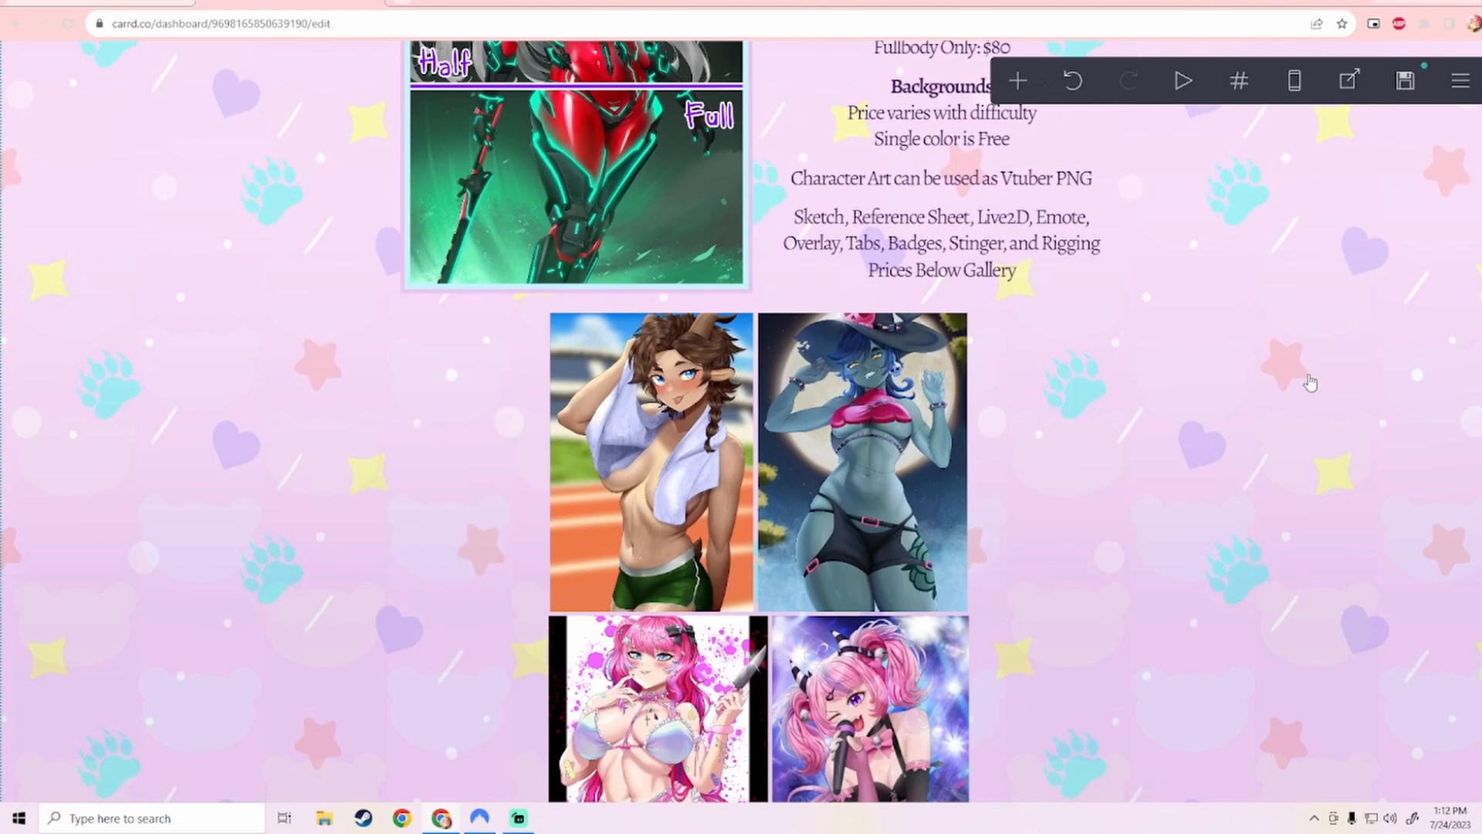
scroll(1310, 382, "down", 20)
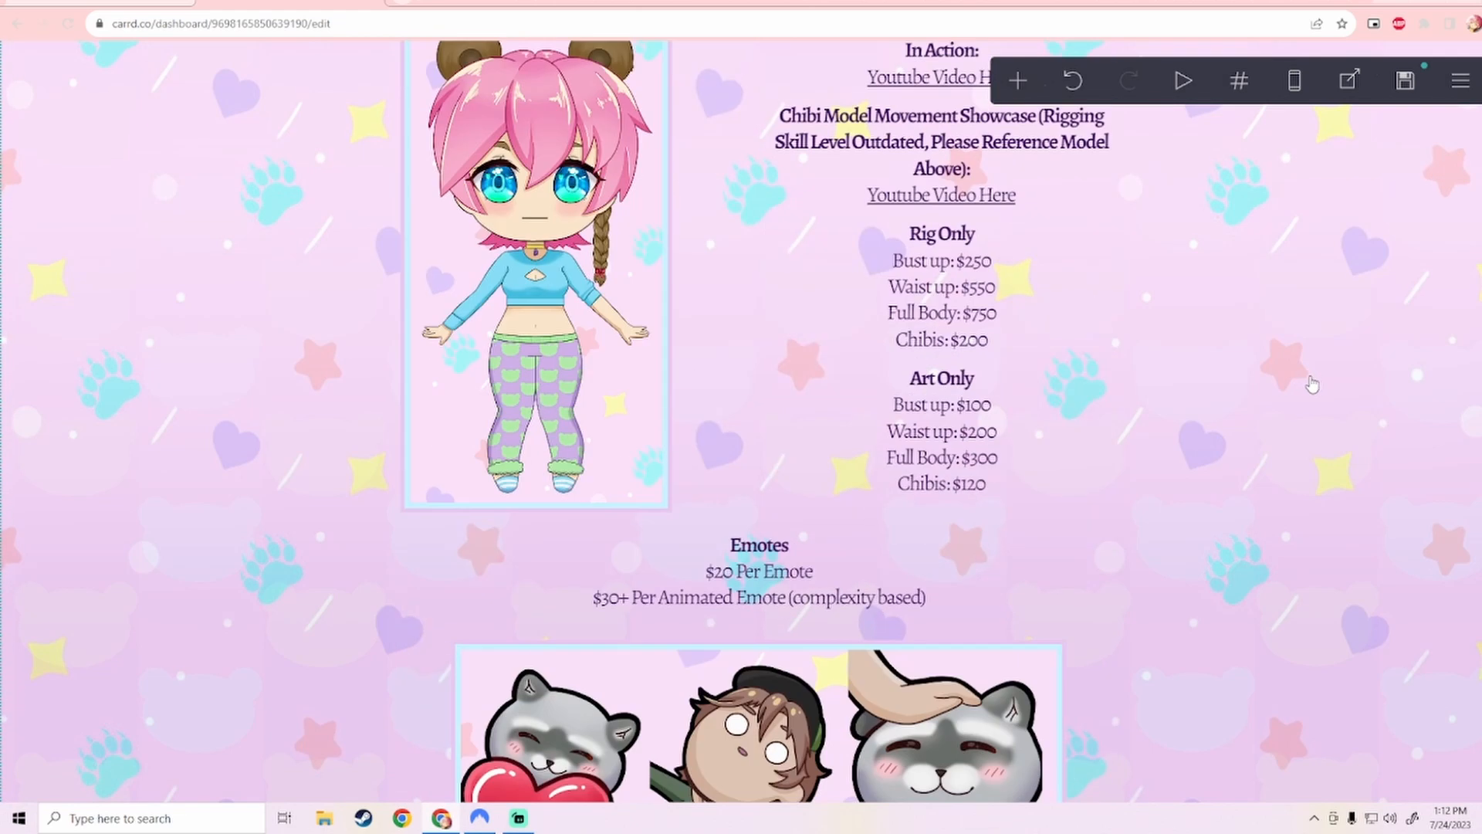
scroll(1312, 384, "down", 15)
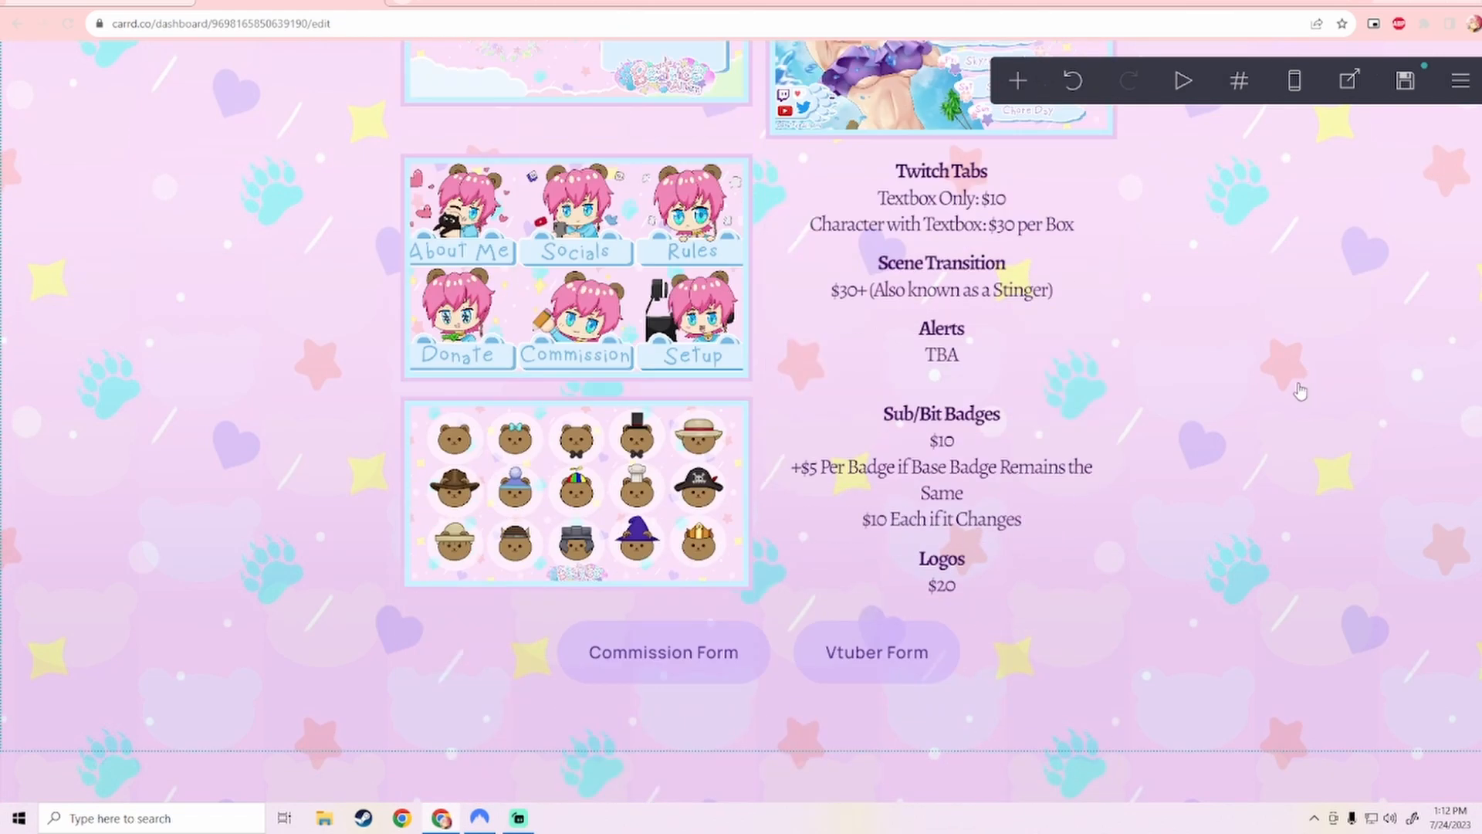
Step: Return to the home section and check which element types can be added to the page
scroll(1300, 392, "up", 20)
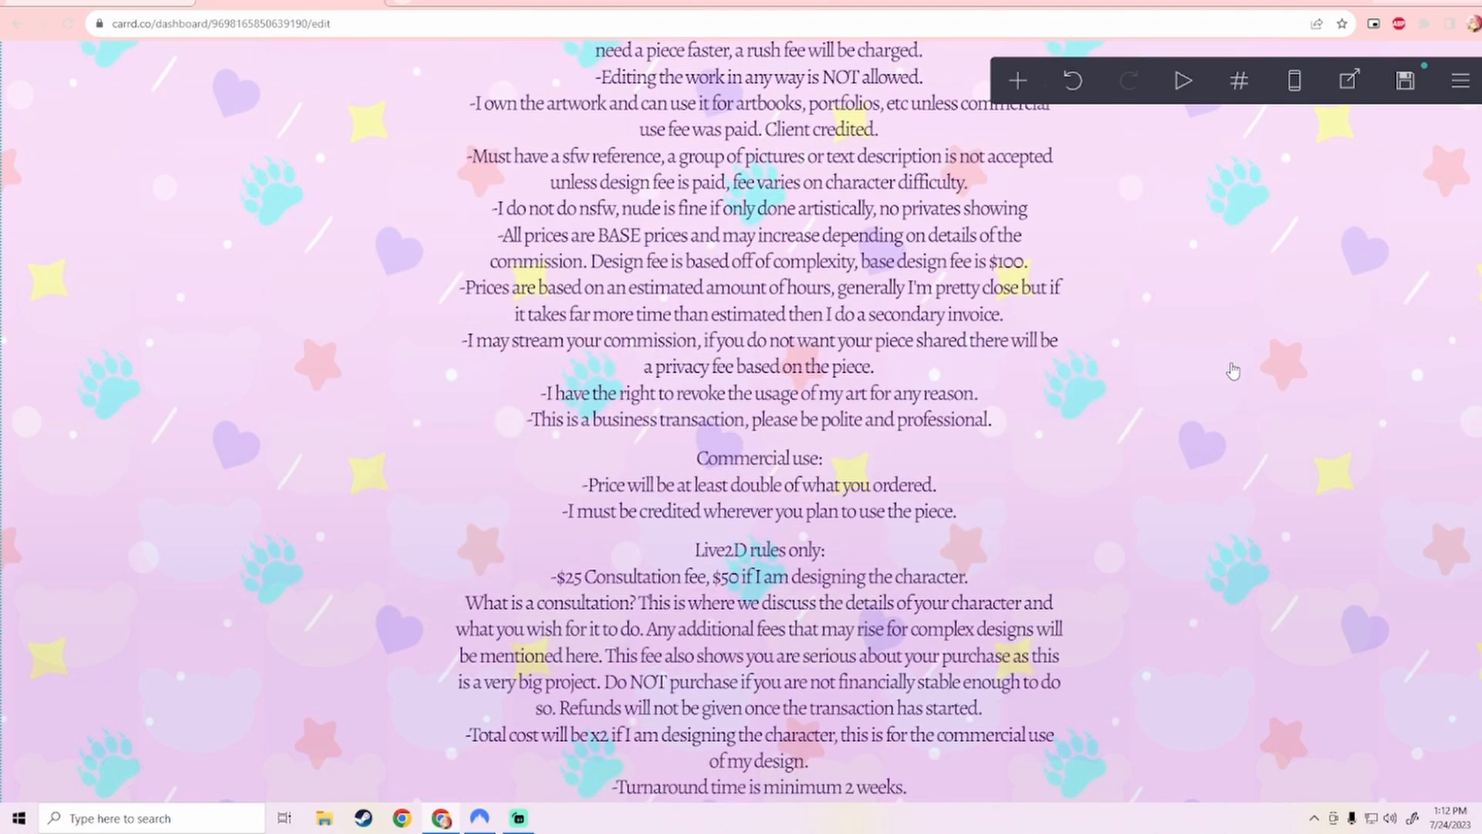
scroll(1233, 373, "up", 15)
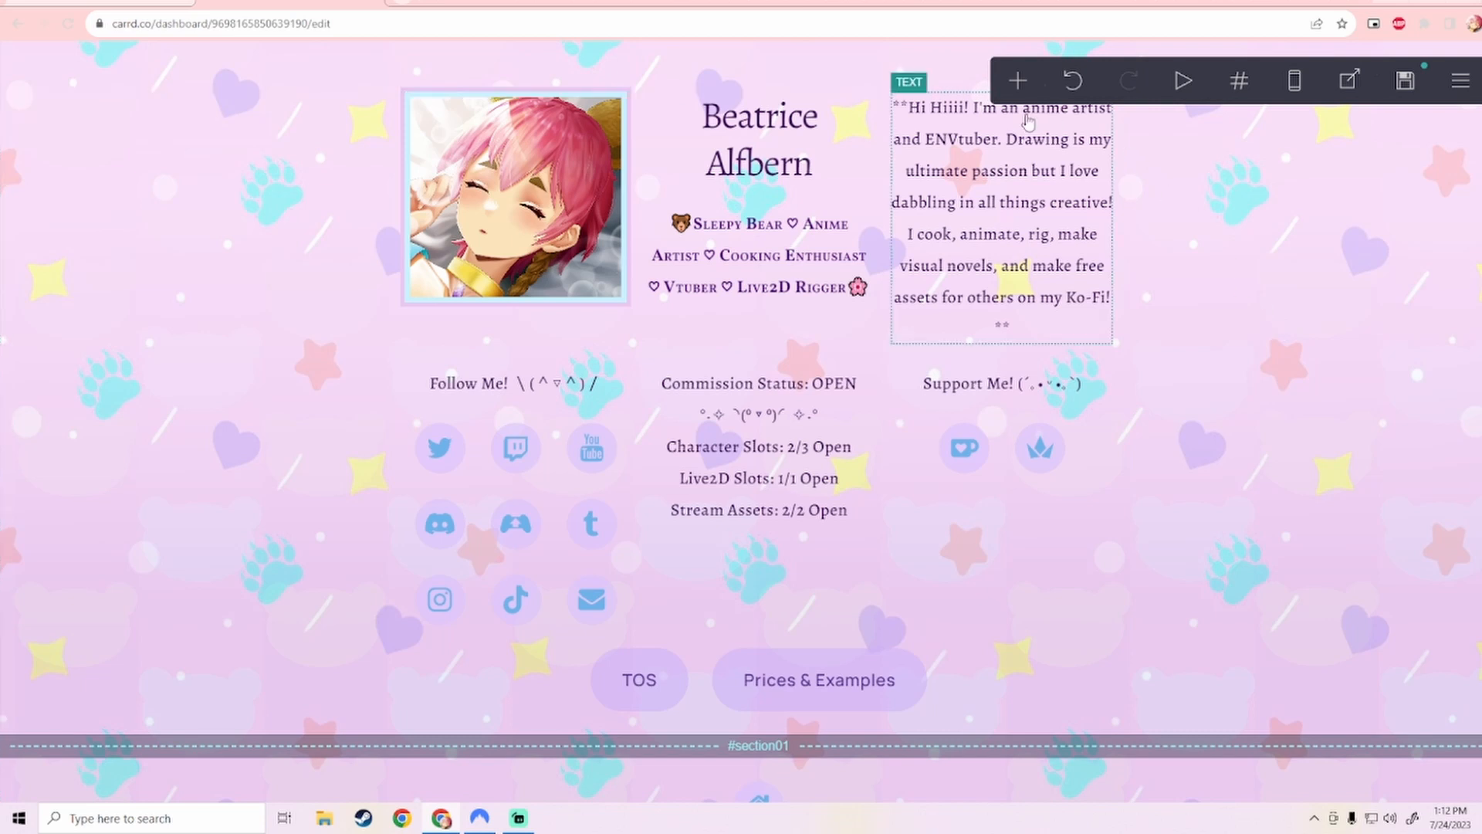
left_click(1018, 80)
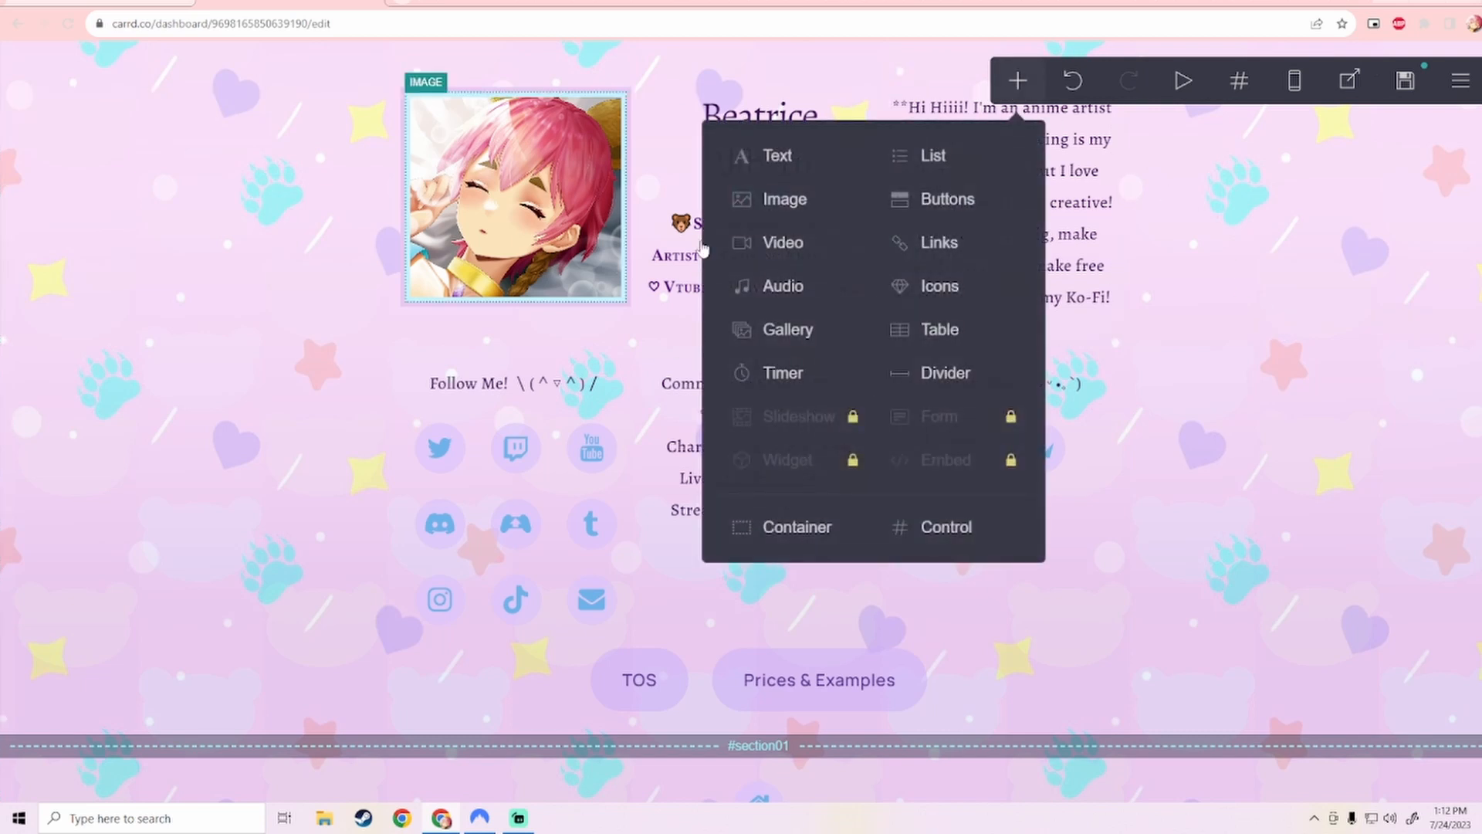
left_click(1019, 82)
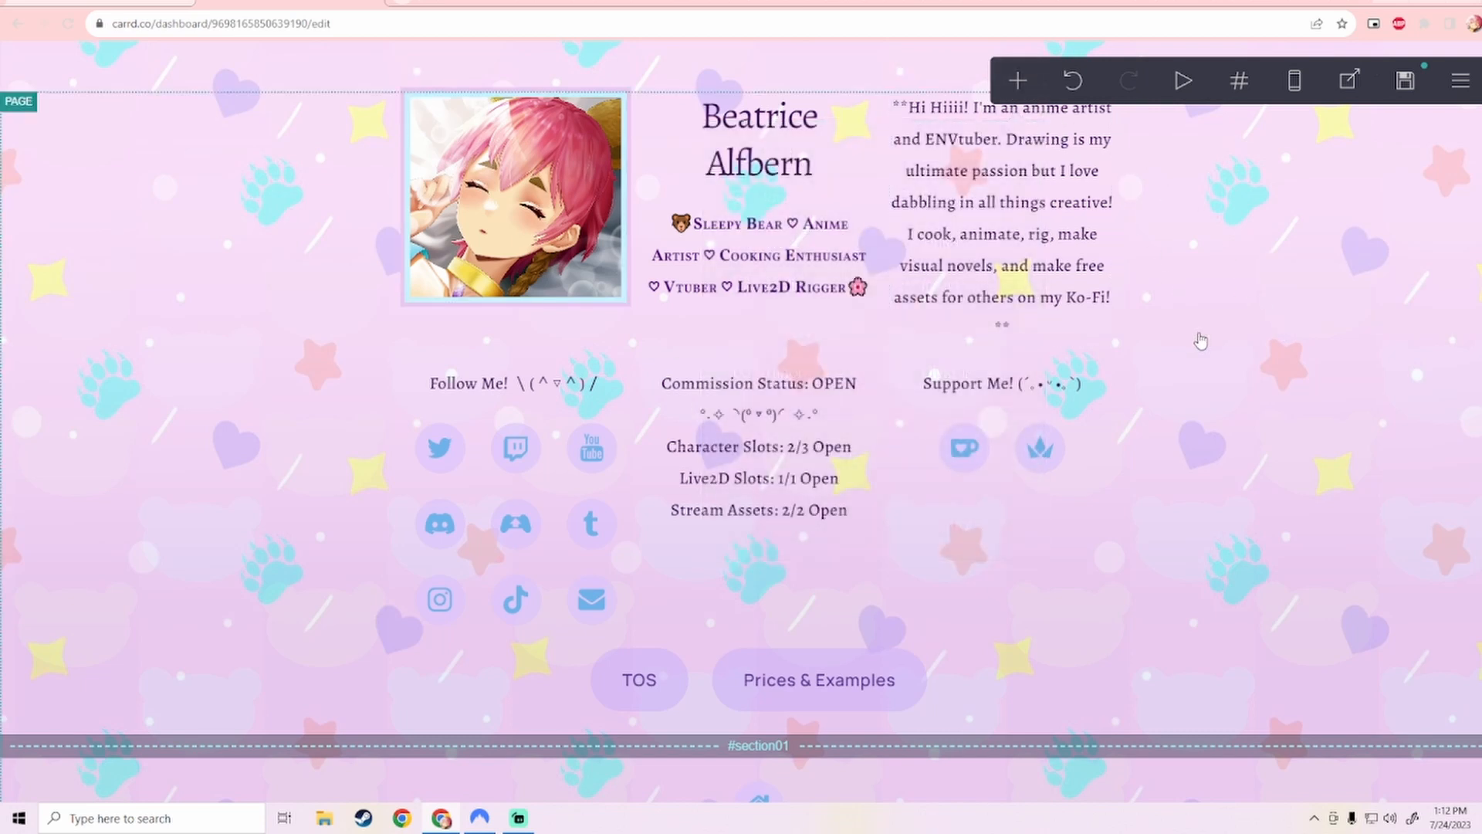